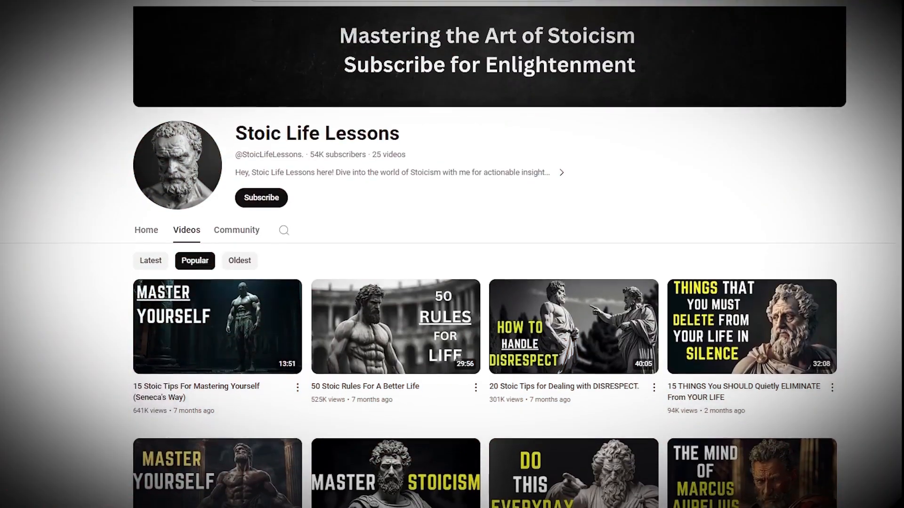
{"action": "scroll", "coordinate": [452, 255], "scroll_direction": "down", "scroll_amount": 1}
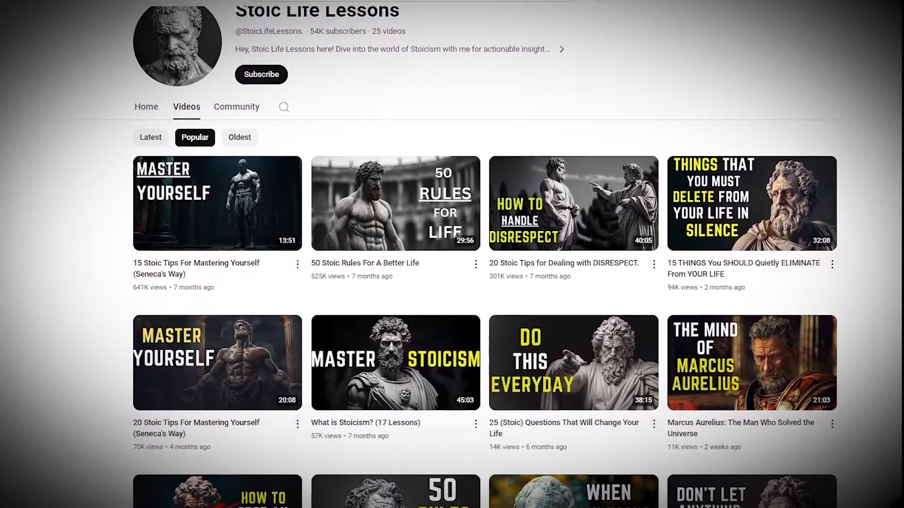
{"action": "scroll", "coordinate": [452, 255], "scroll_direction": "down", "scroll_amount": 2}
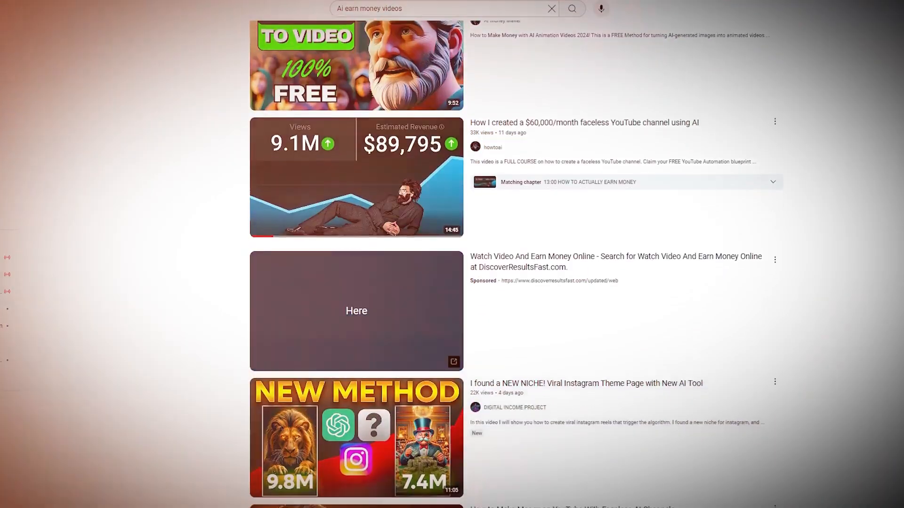
{"action": "scroll", "coordinate": [452, 264], "scroll_direction": "down", "scroll_amount": 7}
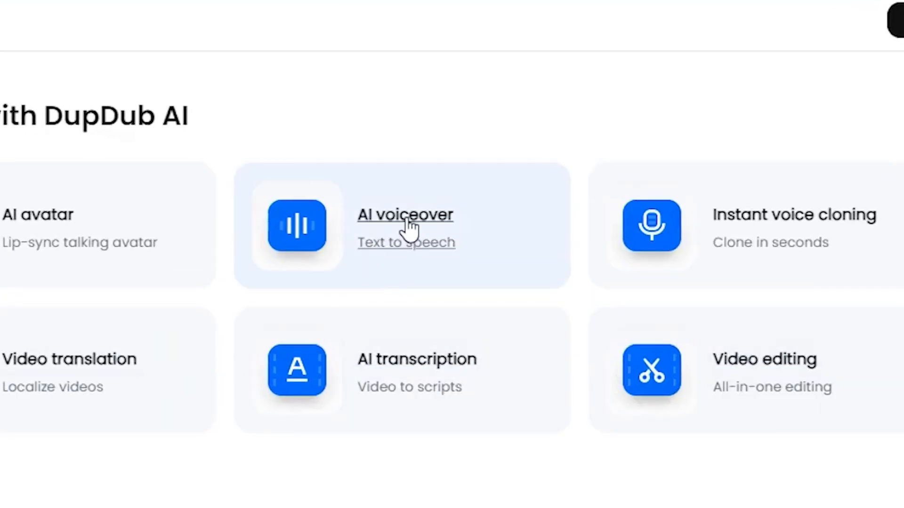
Open DupDub's AI voiceover tool and ask the AI to write a script called "top 10 rules of stoicism"
{"action": "left_click", "coordinate": [409, 229]}
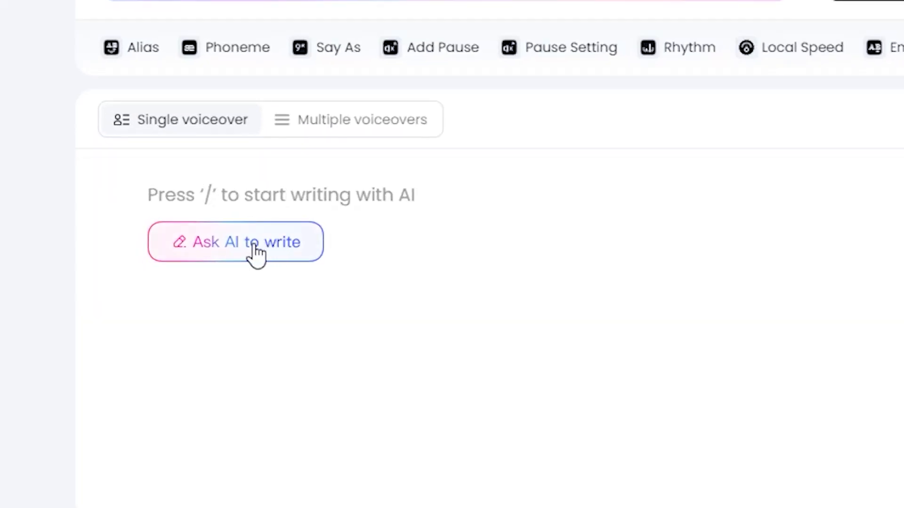
{"action": "left_click", "coordinate": [257, 253]}
{"action": "type", "text": "wr"}
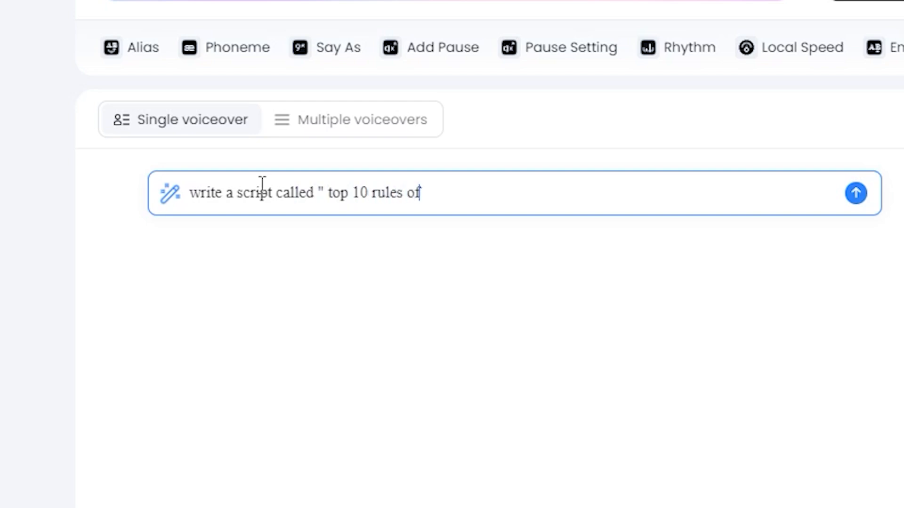
{"action": "key", "text": "Return"}
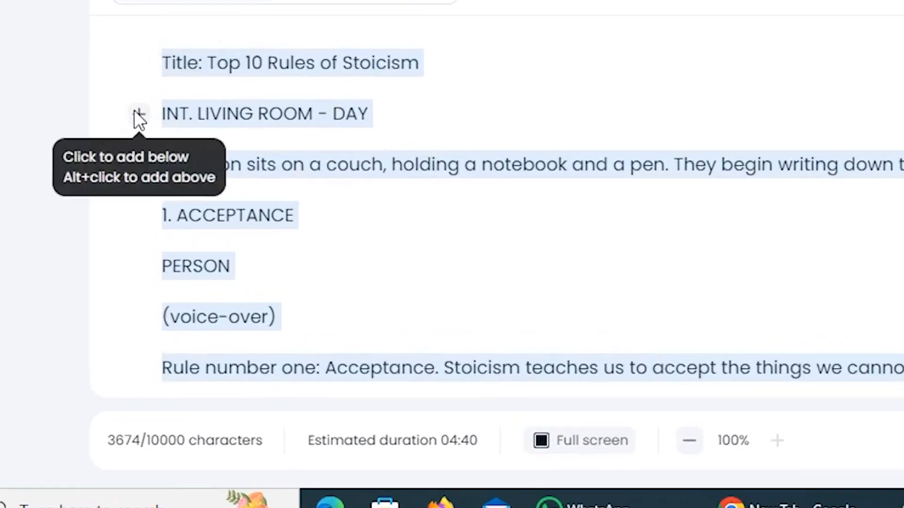
Open the AI writing prompt below the "INT. LIVING ROOM - DAY" line and look through its writing options
{"action": "left_click", "coordinate": [136, 113]}
{"action": "scroll", "coordinate": [412, 297], "scroll_direction": "down", "scroll_amount": 5}
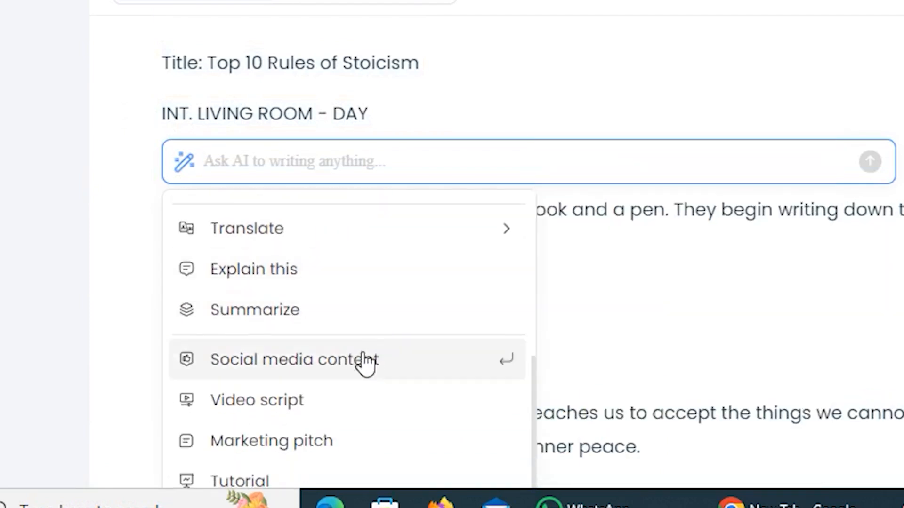
{"action": "scroll", "coordinate": [363, 354], "scroll_direction": "down", "scroll_amount": 5}
{"action": "scroll", "coordinate": [340, 320], "scroll_direction": "up", "scroll_amount": 6}
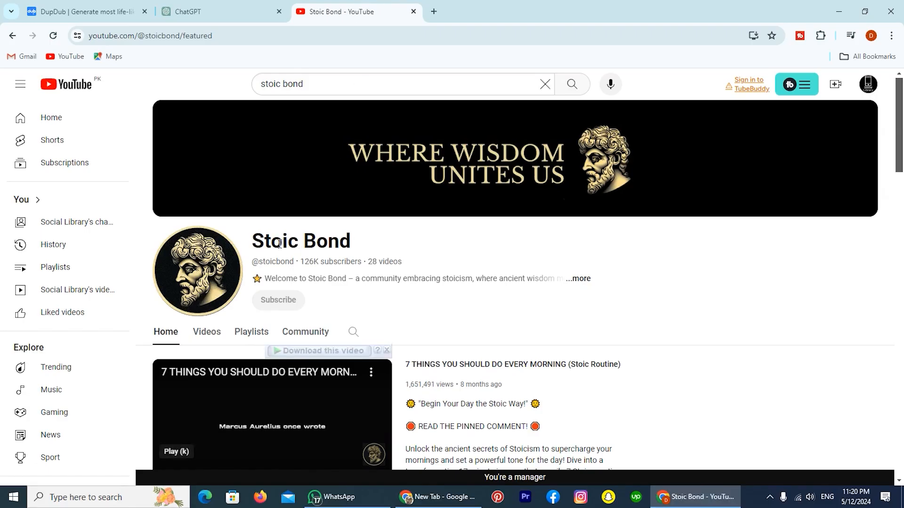
Show the Stoic Bond YouTube channel's videos sorted by Popular
{"action": "left_click_drag", "start_coordinate": [259, 243], "coordinate": [360, 247]}
{"action": "left_click", "coordinate": [418, 301]}
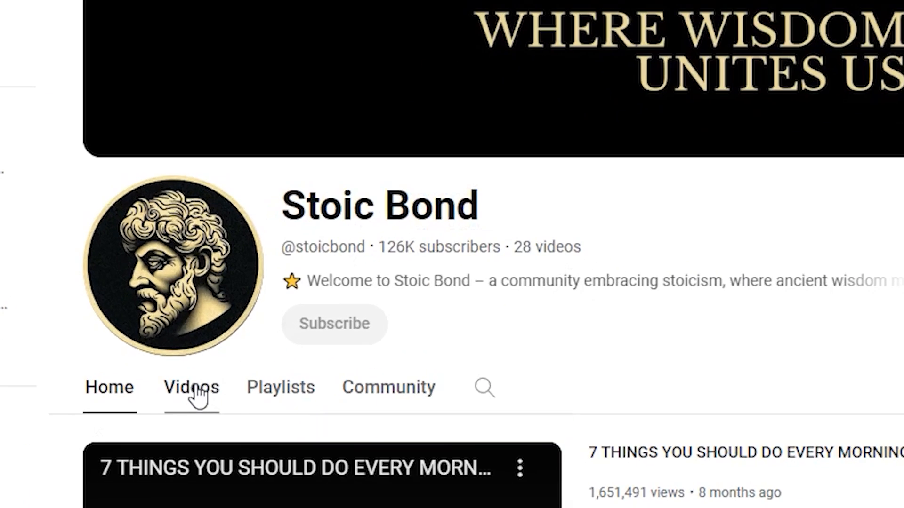
{"action": "left_click", "coordinate": [195, 389]}
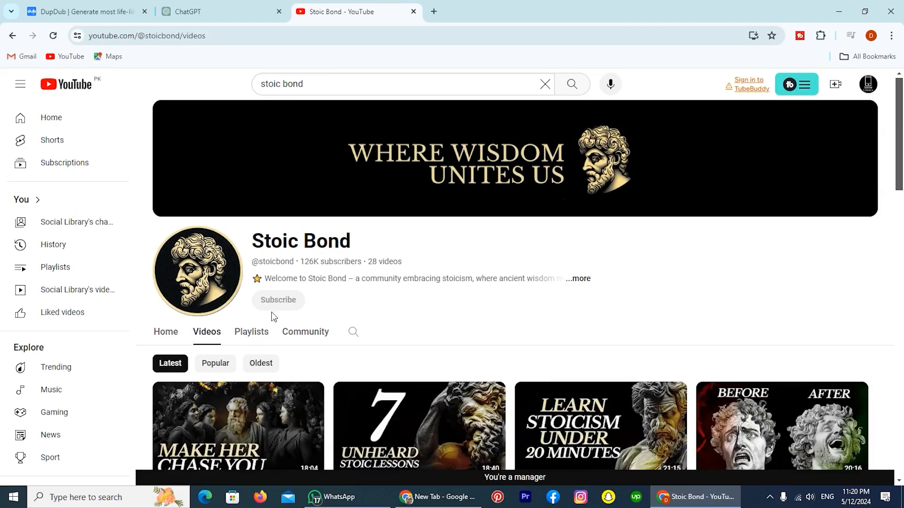
{"action": "scroll", "coordinate": [277, 317], "scroll_direction": "down", "scroll_amount": 2}
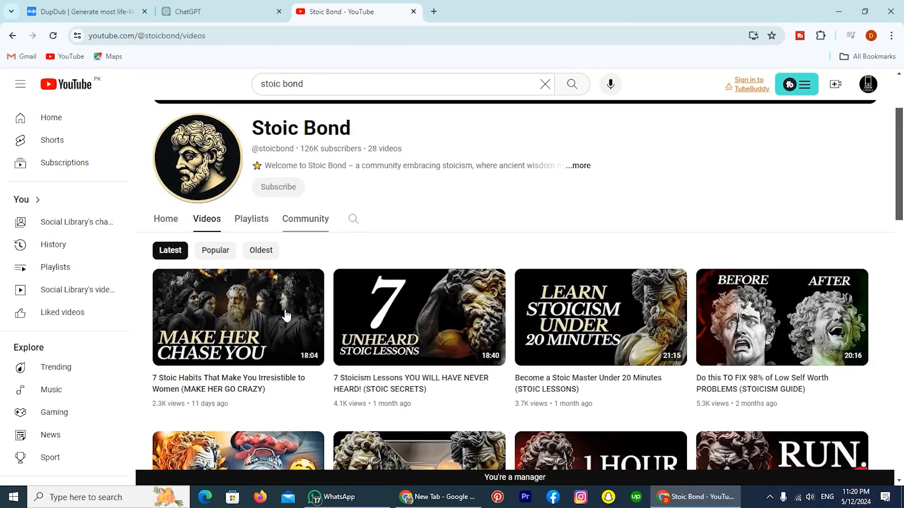
{"action": "left_click", "coordinate": [206, 251]}
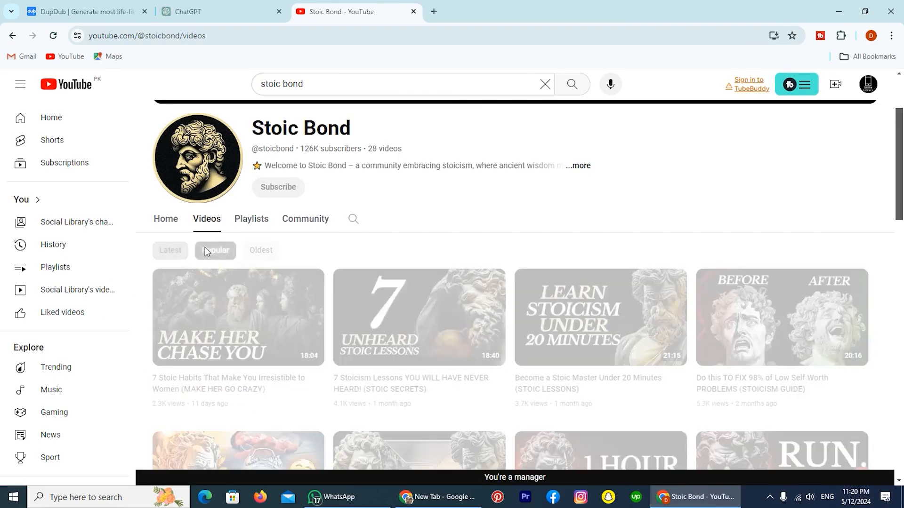
{"action": "scroll", "coordinate": [343, 350], "scroll_direction": "down", "scroll_amount": 3}
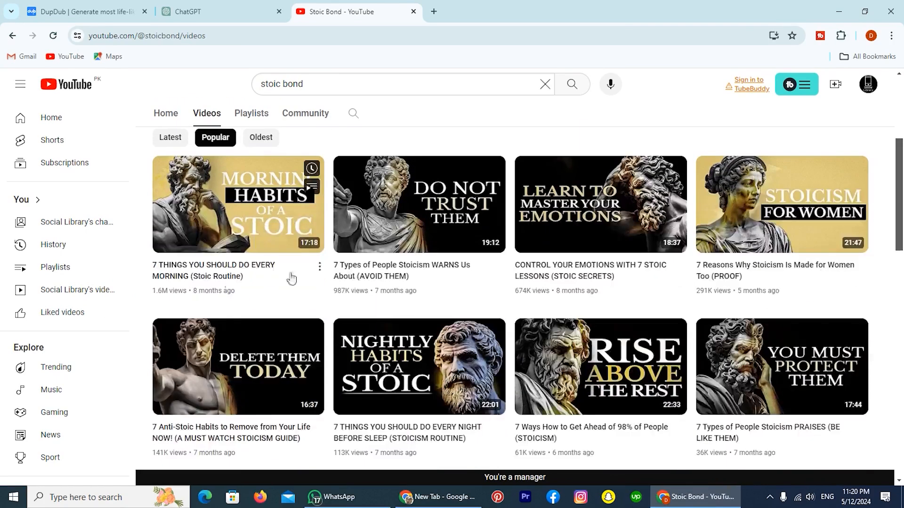
Find the video "Transform Your Life With Stoicism | 7 Lessons To Overcome Hardships" and copy its link address
{"action": "scroll", "coordinate": [290, 319], "scroll_direction": "down", "scroll_amount": 3}
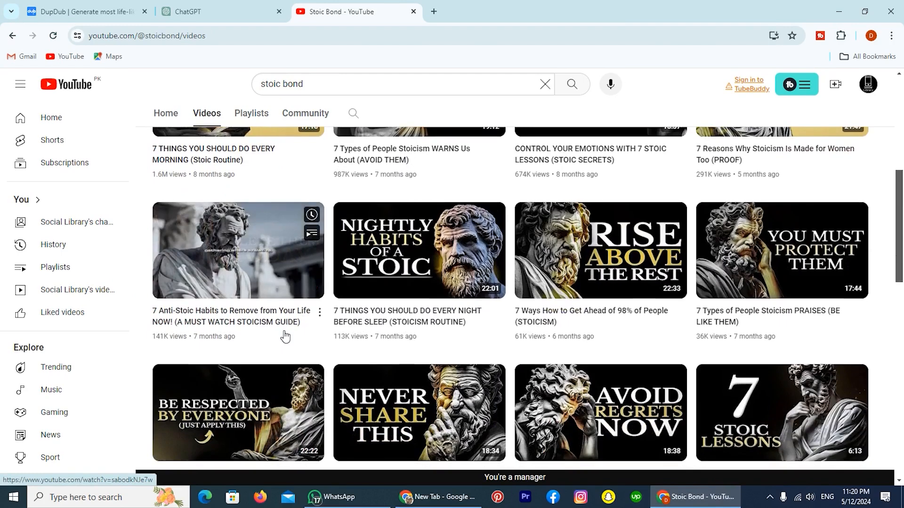
{"action": "scroll", "coordinate": [857, 349], "scroll_direction": "down", "scroll_amount": 2}
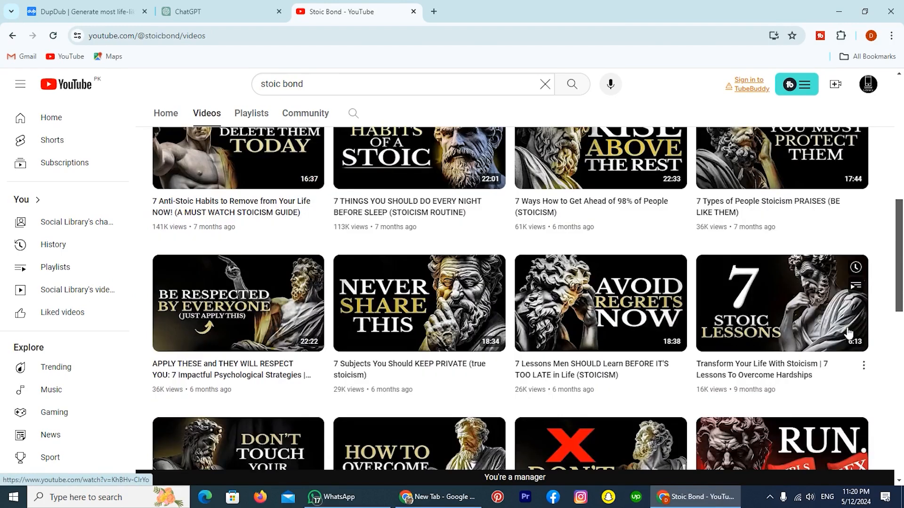
{"action": "right_click", "coordinate": [779, 311]}
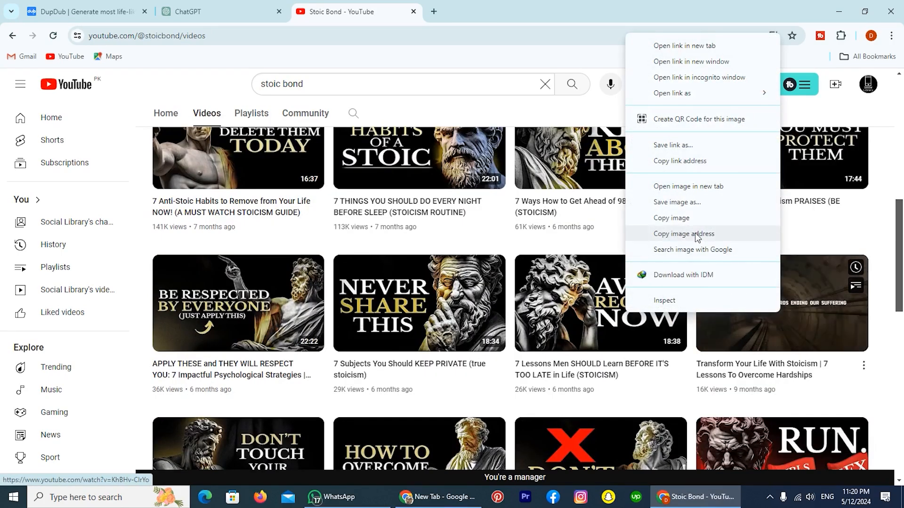
{"action": "left_click", "coordinate": [675, 161]}
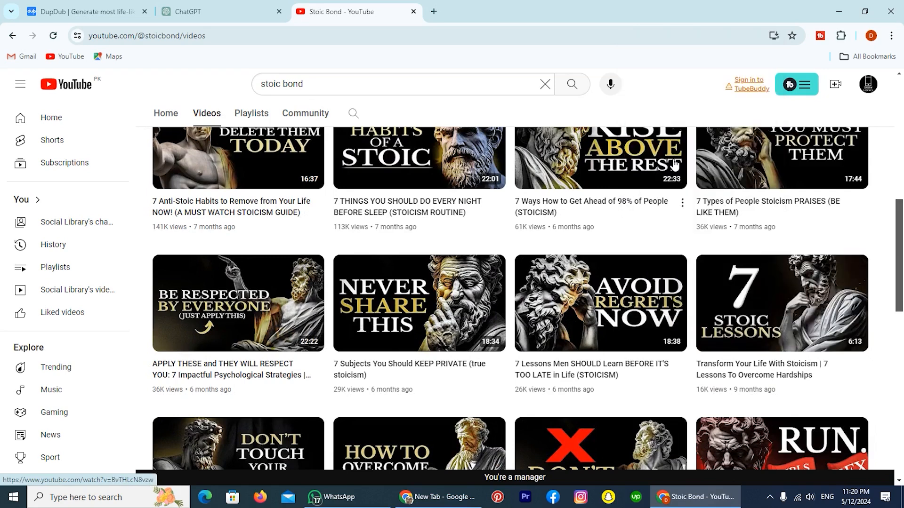
Switch to DupDub, open AI transcription and provide the copied YouTube video link as the source
{"action": "left_click", "coordinate": [111, 17]}
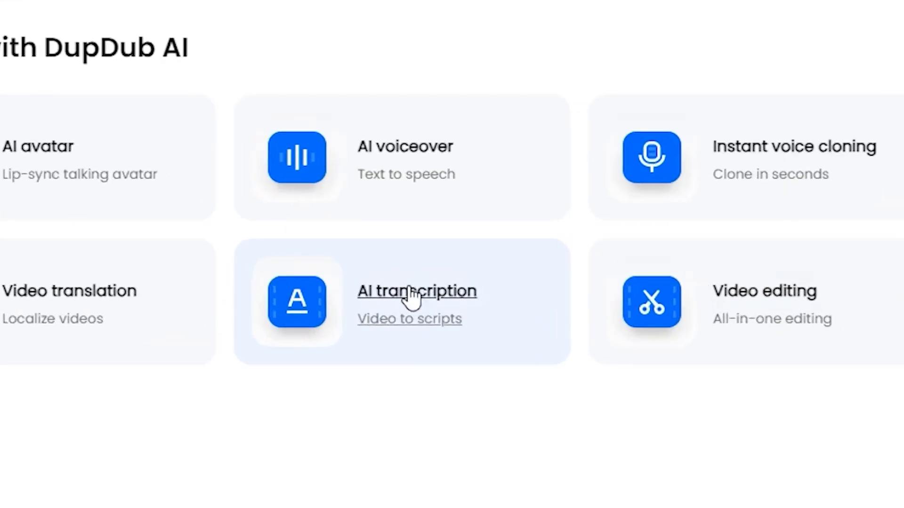
{"action": "left_click", "coordinate": [404, 294]}
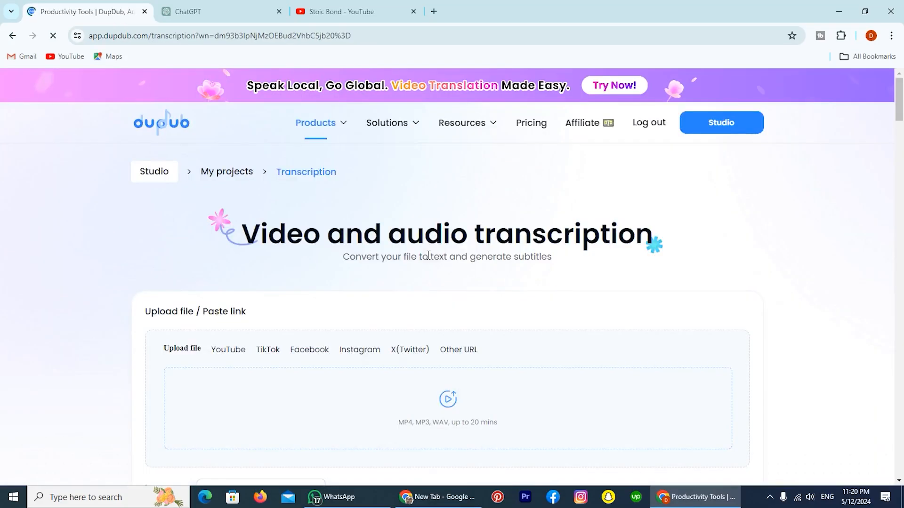
{"action": "scroll", "coordinate": [407, 361], "scroll_direction": "down", "scroll_amount": 1}
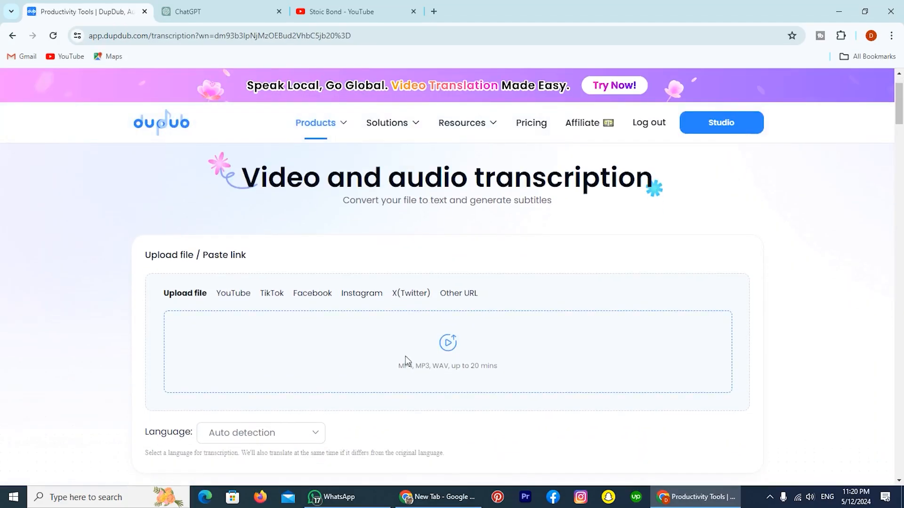
{"action": "left_click", "coordinate": [233, 302]}
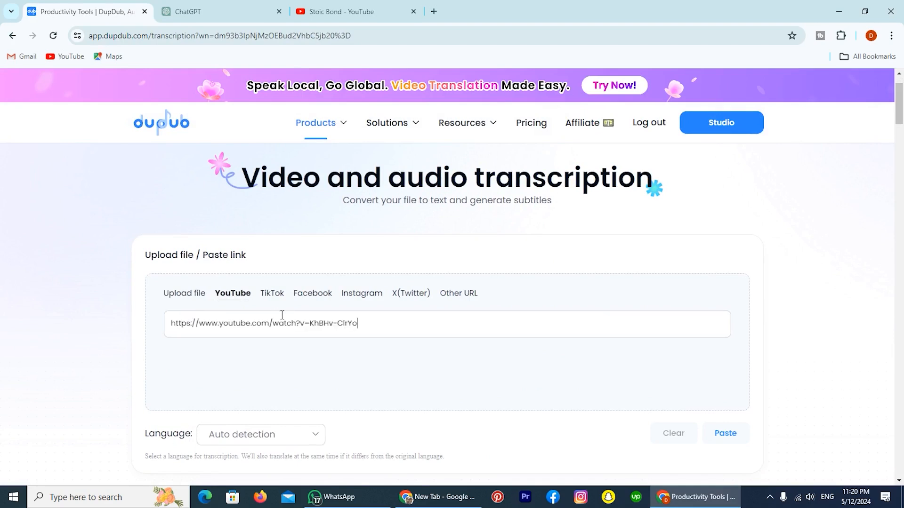
Transcribe the linked YouTube video, confirming the transcription, and copy the resulting transcript text
{"action": "scroll", "coordinate": [525, 363], "scroll_direction": "down", "scroll_amount": 1}
{"action": "left_click", "coordinate": [444, 452]}
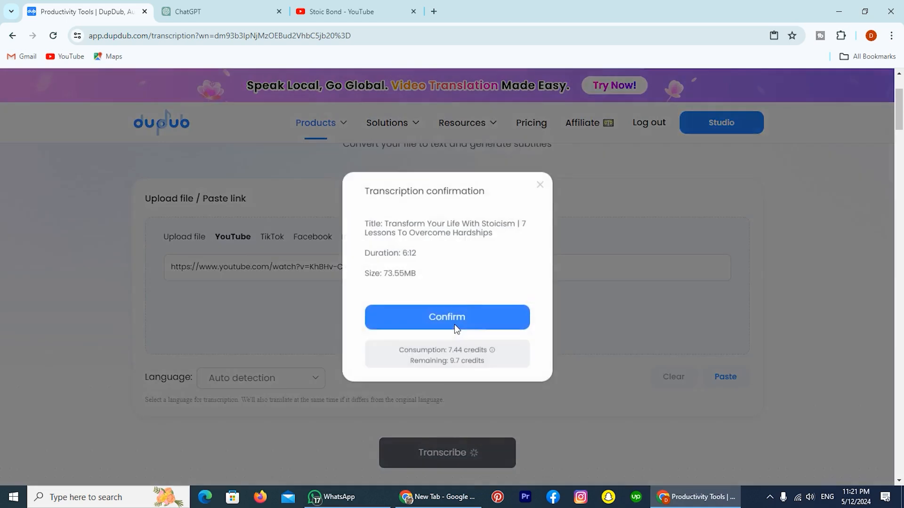
{"action": "left_click", "coordinate": [455, 317]}
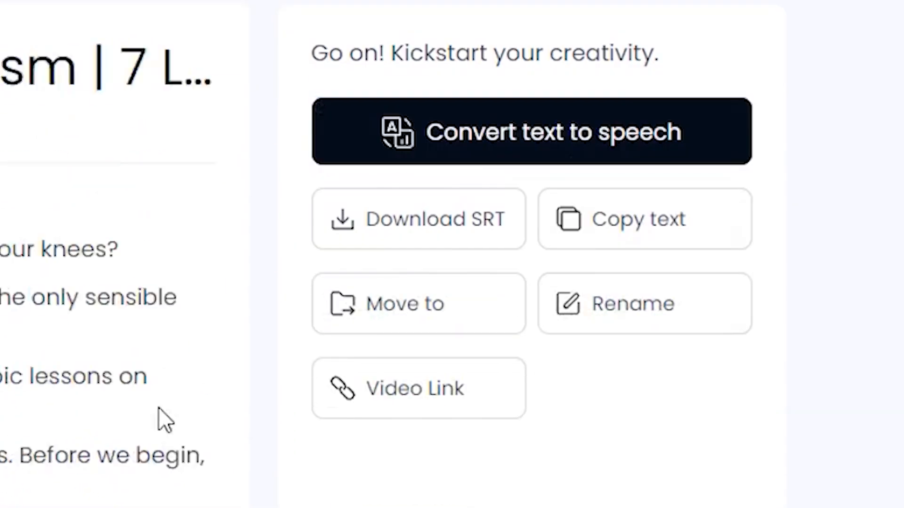
{"action": "left_click", "coordinate": [614, 348]}
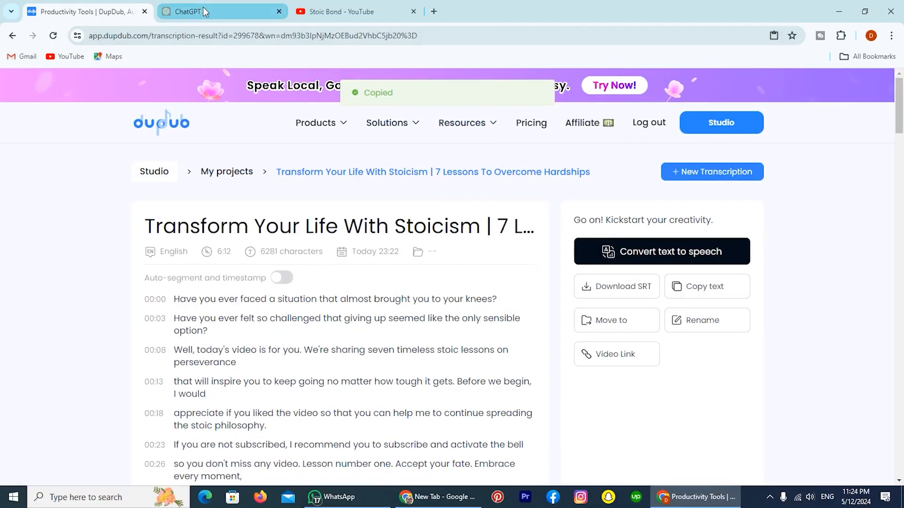
Switch to ChatGPT and ask it to paraphrase the pasted script, changing word order slightly but keeping the same writing and articulating style
{"action": "left_click", "coordinate": [203, 8]}
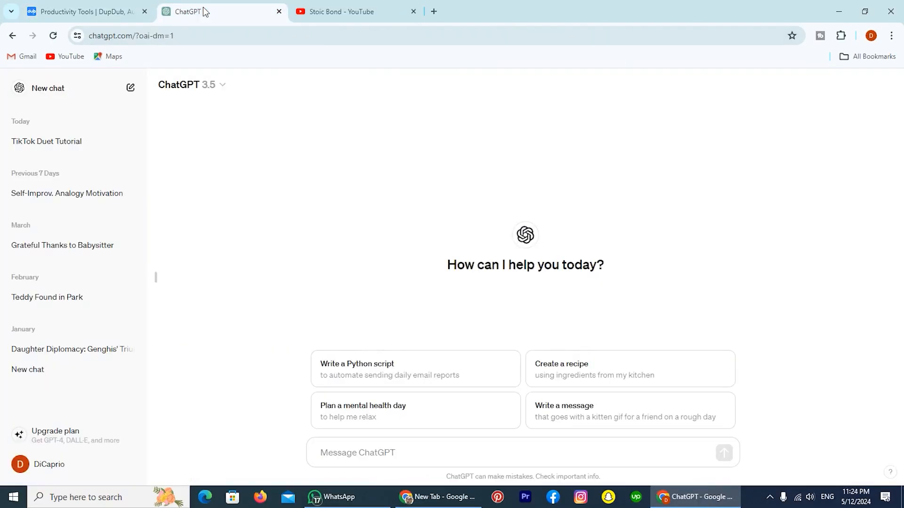
{"action": "left_click", "coordinate": [415, 453]}
{"action": "type", "text": "I'll g"}
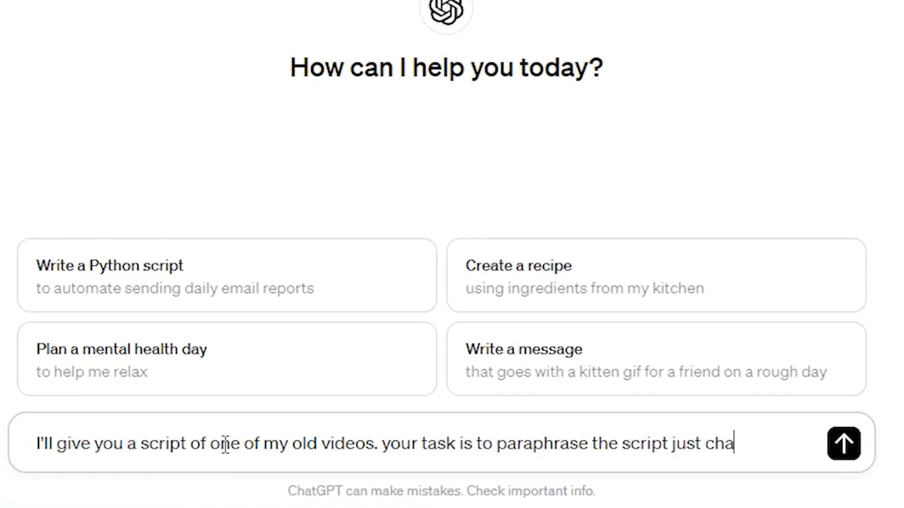
{"action": "type", "text": "nging the word order slightly keeping the same writing and articulating style. script"}
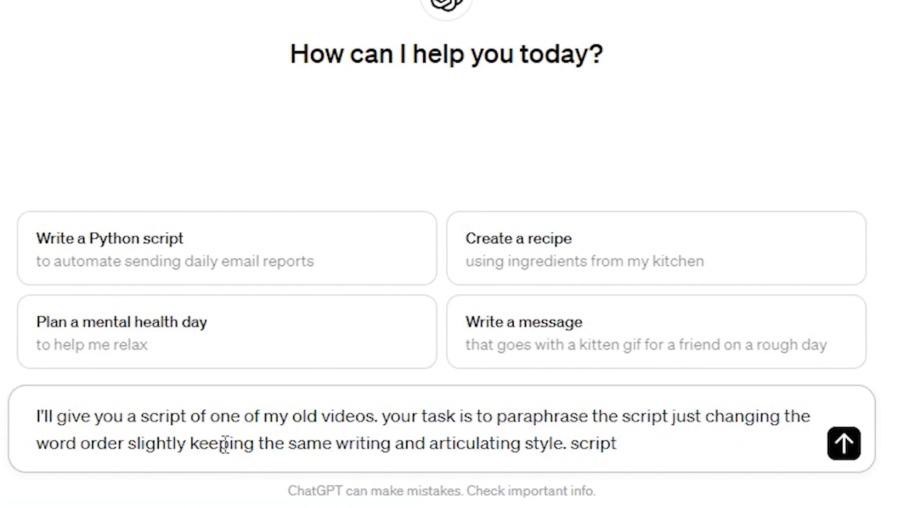
{"action": "key", "text": "ctrl+v"}
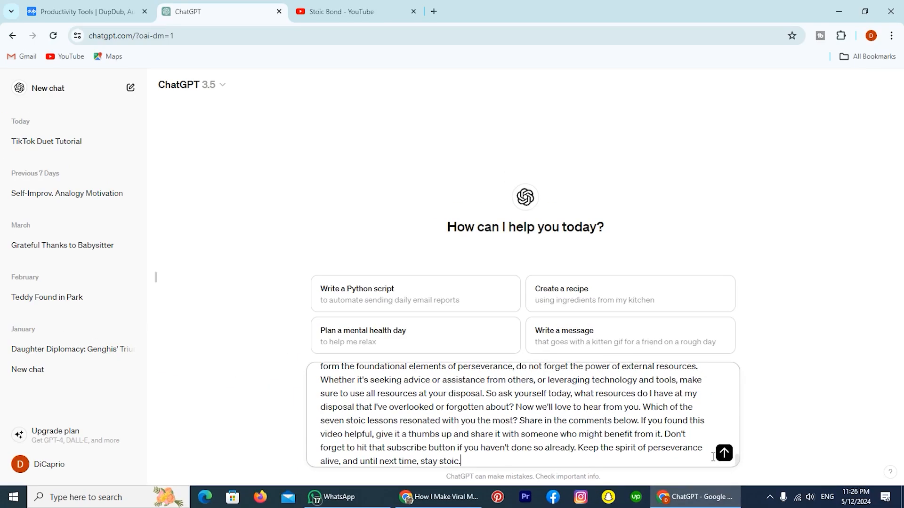
{"action": "left_click", "coordinate": [713, 455]}
Copy the paraphrased script from ChatGPT's reply, from the introduction of the seven stoic lessons through the closing paragraph
{"action": "scroll", "coordinate": [453, 313], "scroll_direction": "down", "scroll_amount": 15}
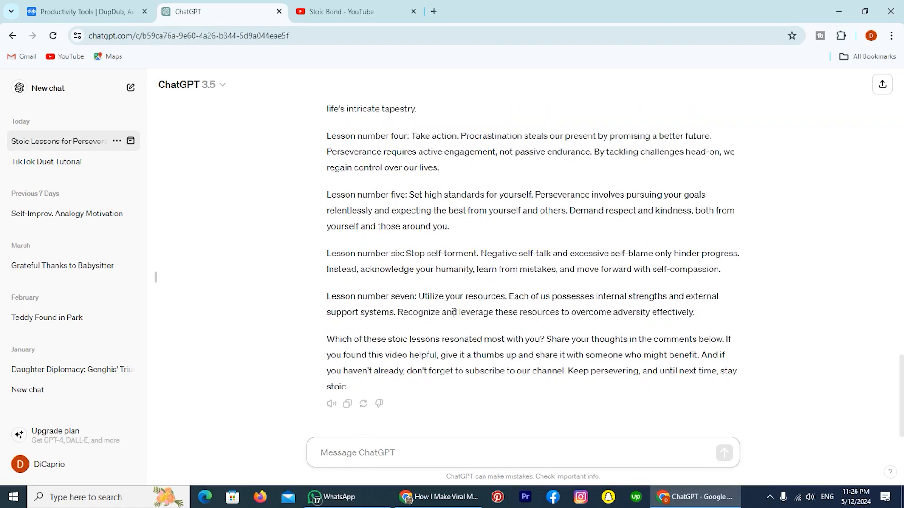
{"action": "scroll", "coordinate": [557, 350], "scroll_direction": "up", "scroll_amount": 10}
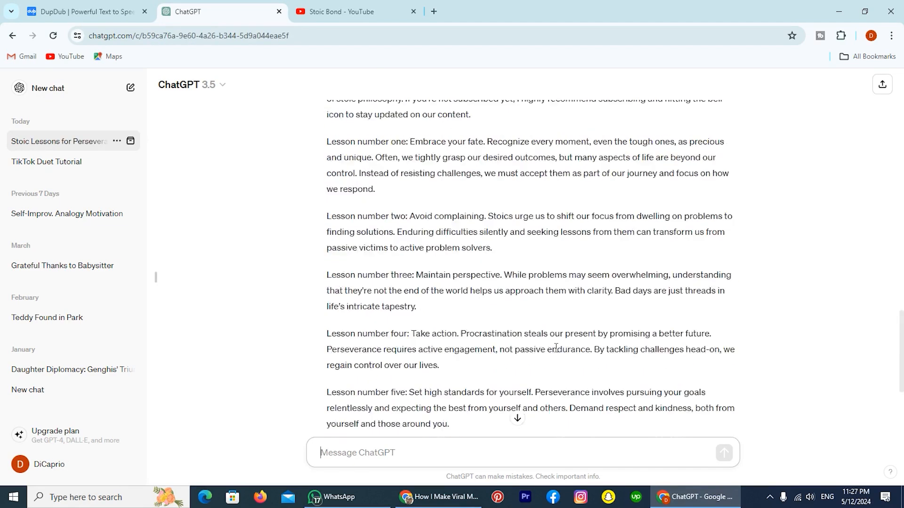
{"action": "left_click_drag", "start_coordinate": [328, 193], "coordinate": [519, 432]}
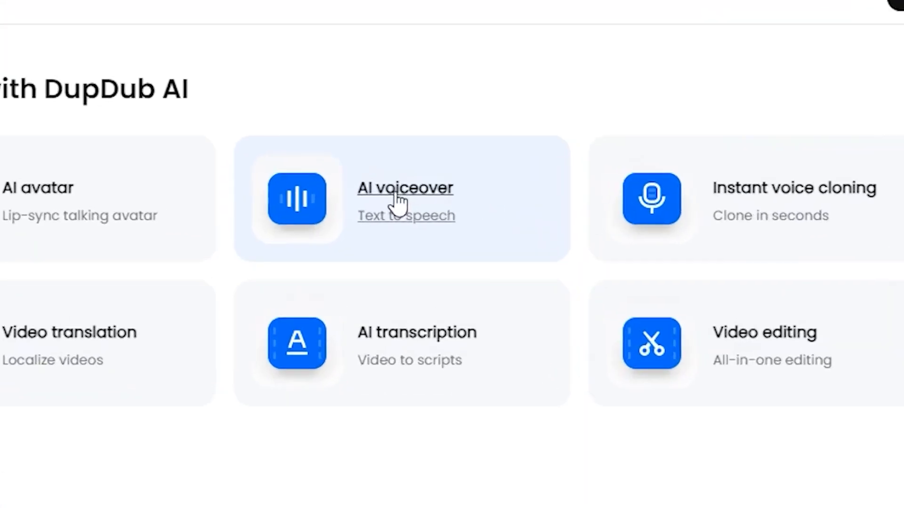
Open a new AI voiceover project in DupDub, paste the paraphrased script into it and return to the script's beginning
{"action": "left_click", "coordinate": [425, 189]}
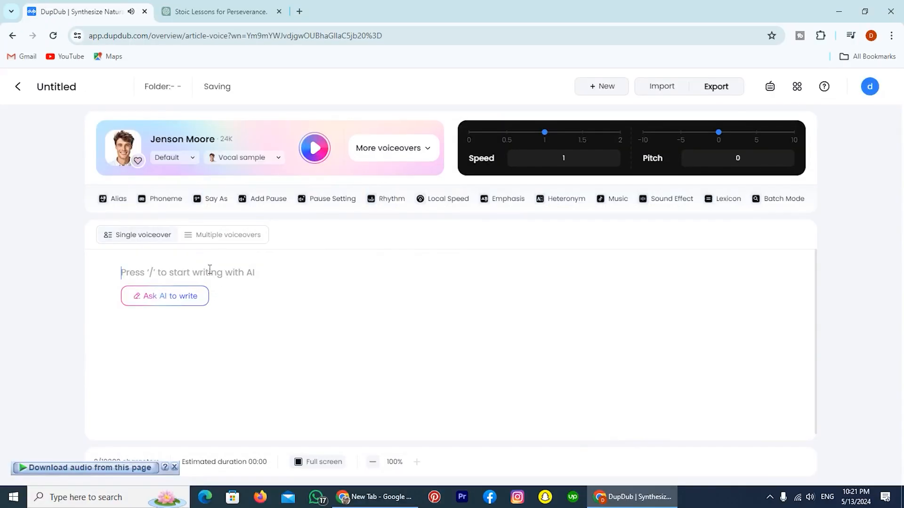
{"action": "right_click", "coordinate": [209, 269]}
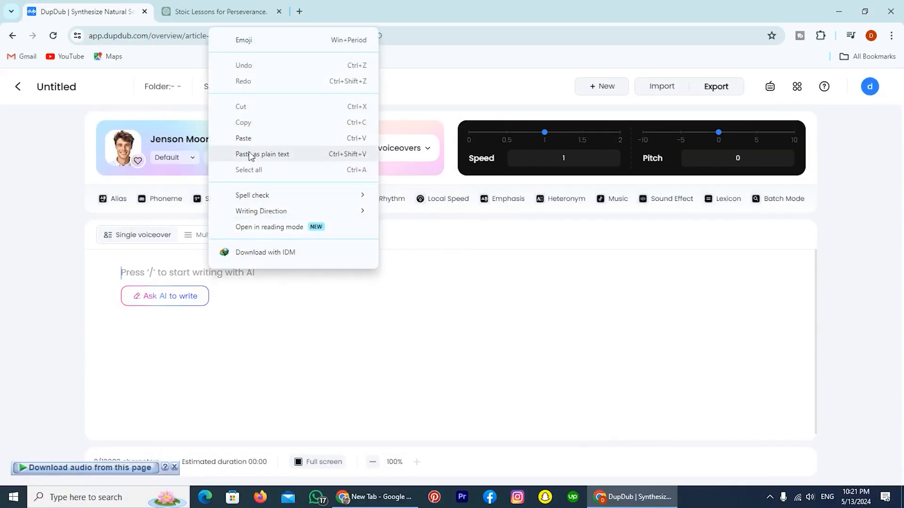
{"action": "left_click", "coordinate": [250, 137]}
{"action": "scroll", "coordinate": [278, 323], "scroll_direction": "up", "scroll_amount": 6}
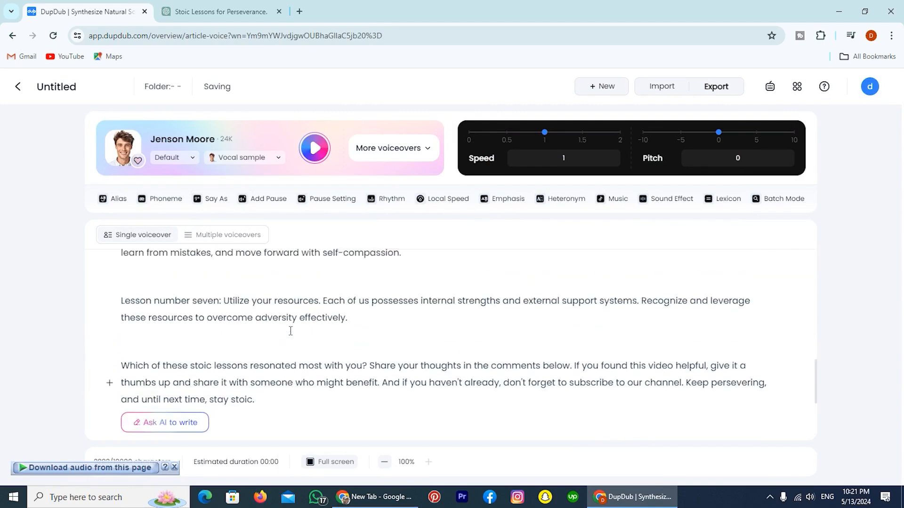
{"action": "scroll", "coordinate": [291, 331], "scroll_direction": "up", "scroll_amount": 6}
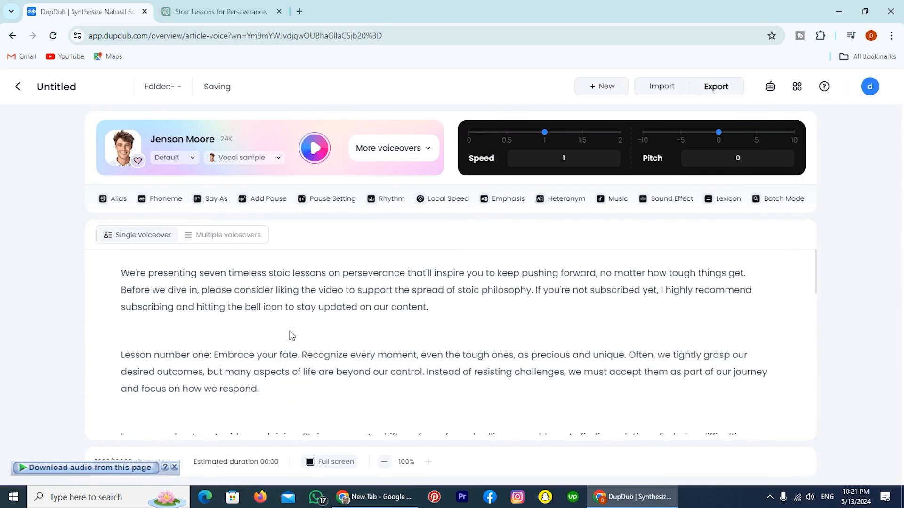
Preview the opening of the script in the Jenson Moore voice and export the voiceover
{"action": "scroll", "coordinate": [292, 335], "scroll_direction": "down", "scroll_amount": 10}
{"action": "scroll", "coordinate": [292, 336], "scroll_direction": "up", "scroll_amount": 10}
{"action": "left_click", "coordinate": [325, 149]}
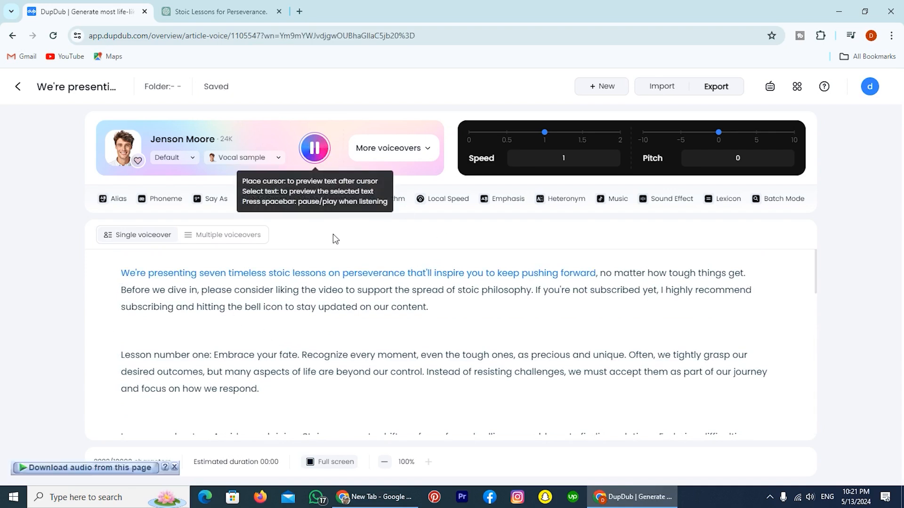
{"action": "left_click", "coordinate": [313, 150]}
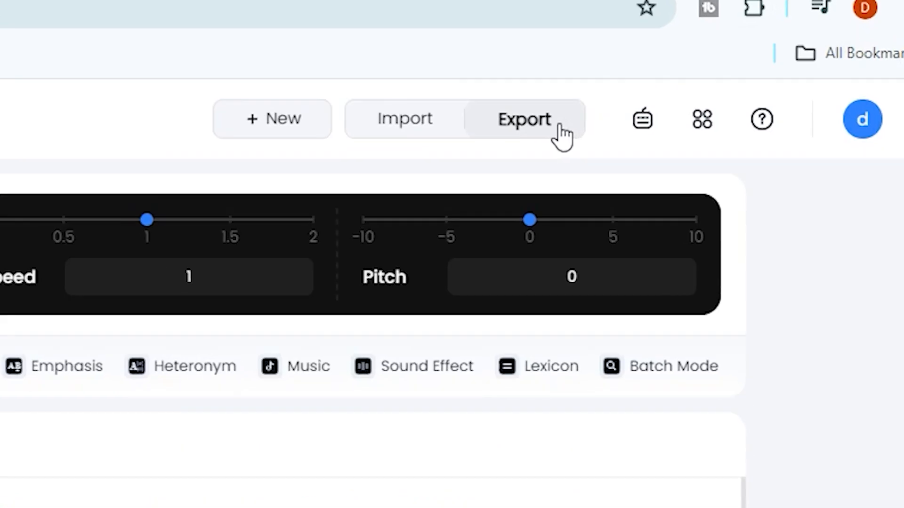
{"action": "left_click", "coordinate": [734, 89]}
{"action": "left_click", "coordinate": [617, 219]}
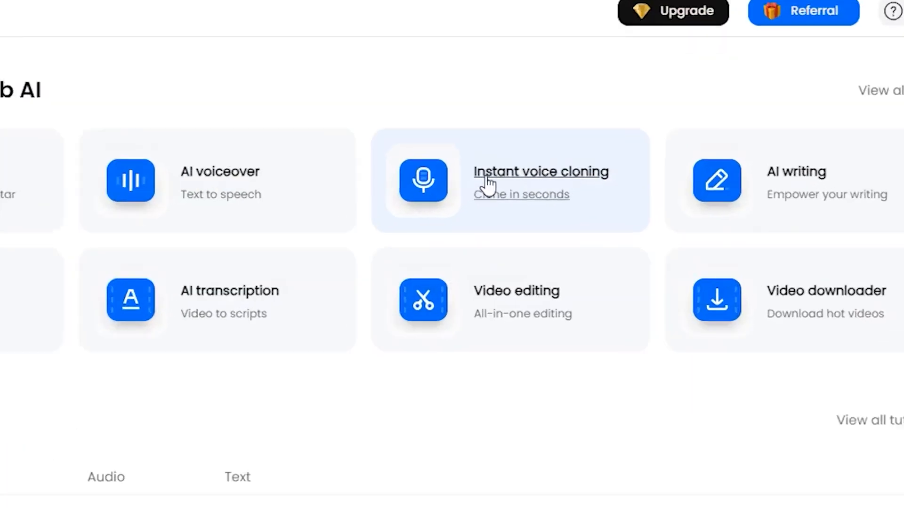
Look over DupDub's instant voice cloning form and browse the AI avatar templates on the home page
{"action": "left_click", "coordinate": [432, 169]}
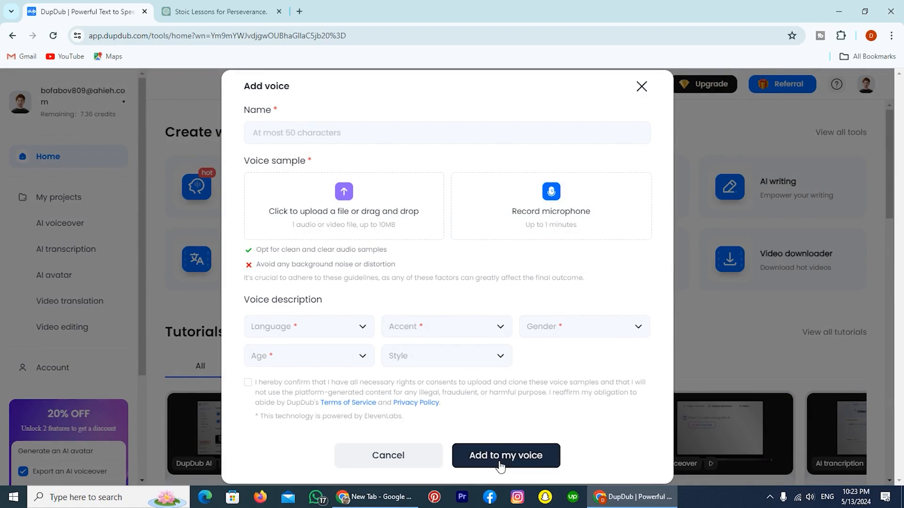
{"action": "left_click", "coordinate": [642, 88]}
{"action": "scroll", "coordinate": [631, 252], "scroll_direction": "down", "scroll_amount": 2}
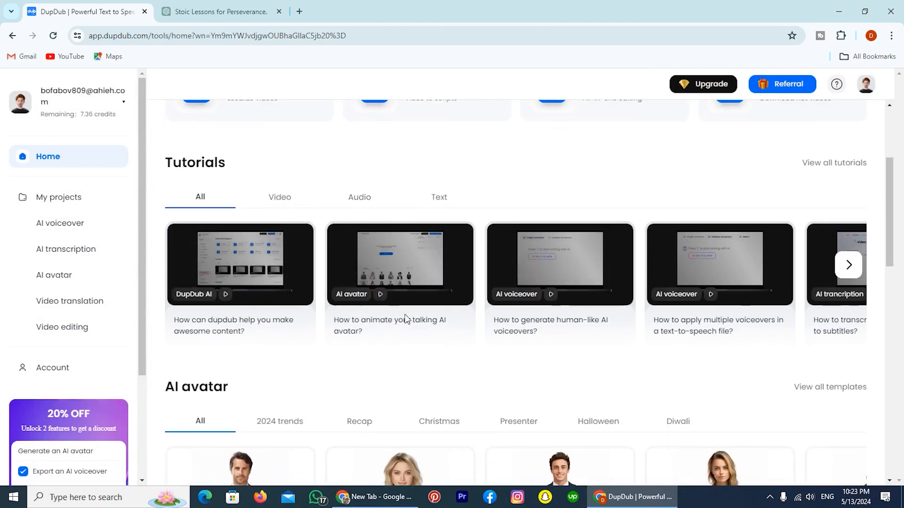
{"action": "scroll", "coordinate": [405, 318], "scroll_direction": "down", "scroll_amount": 3}
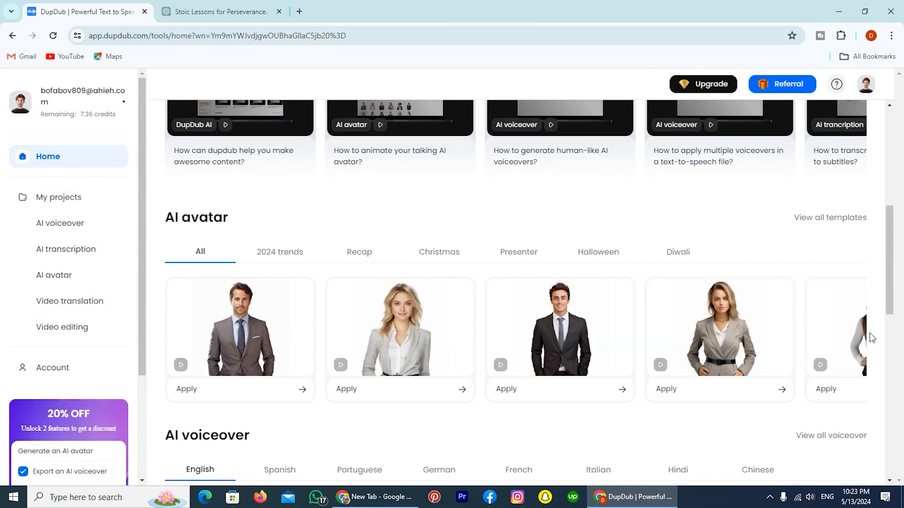
{"action": "left_click", "coordinate": [849, 328]}
{"action": "left_click", "coordinate": [849, 327]}
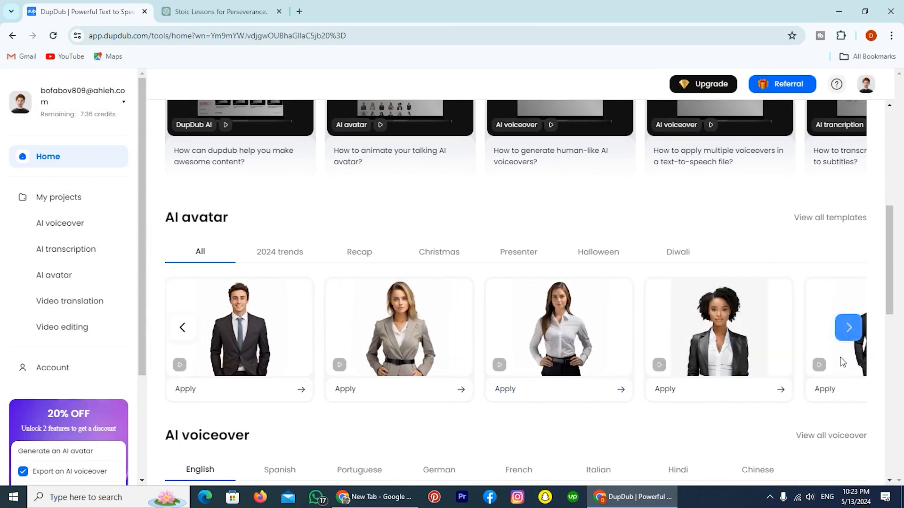
{"action": "left_click", "coordinate": [716, 316]}
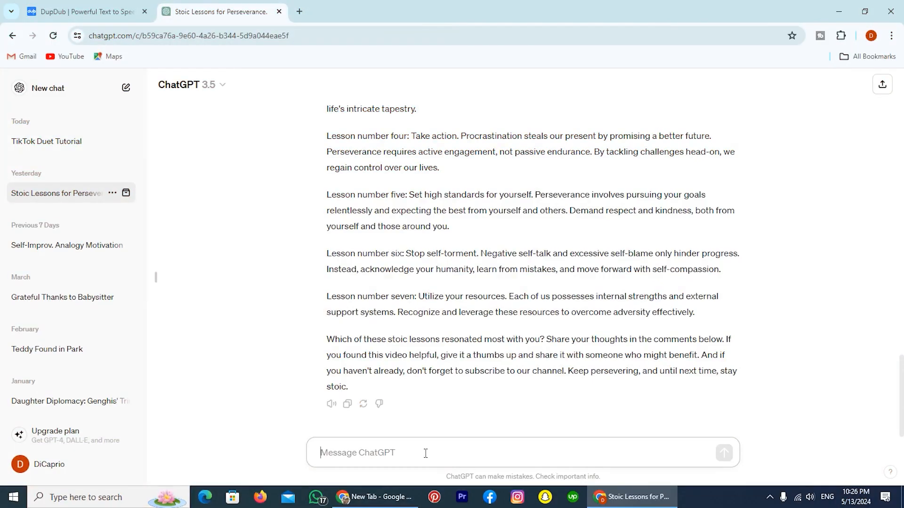
Ask ChatGPT for 7 Leonardo AI text prompts in black and white, featuring stoic philosophers as sculptures positioned in the middle of the screen
{"action": "type", "text": "Now provide me 7 text prompt"}
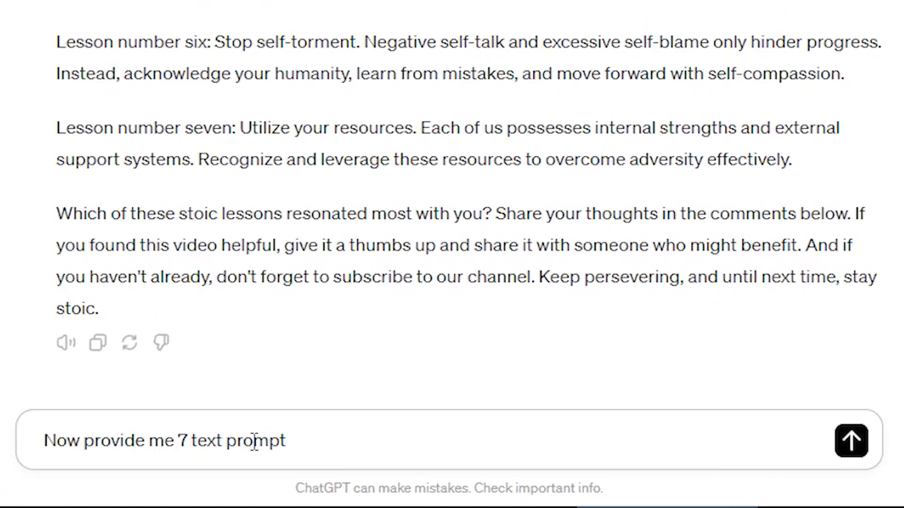
{"action": "type", "text": " for leonardo ai. they to be in black a"}
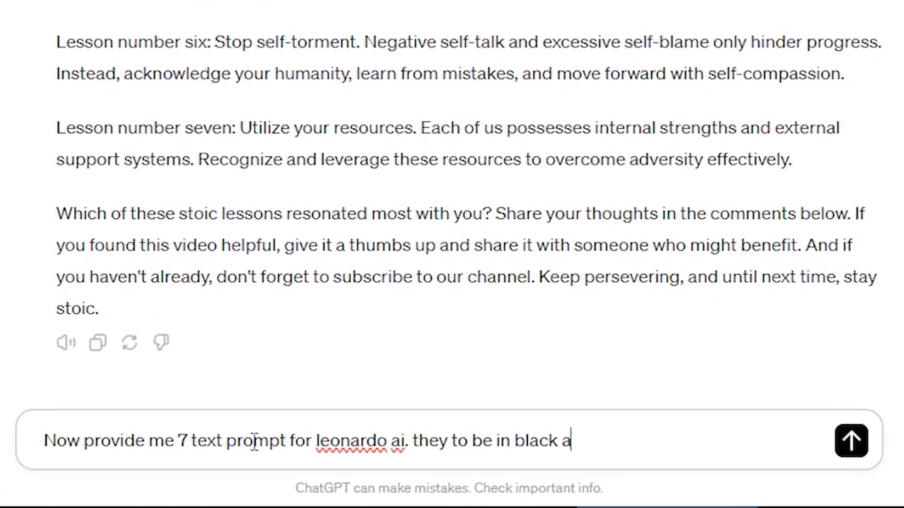
{"action": "type", "text": "nd white colors, featuring stoic philo"}
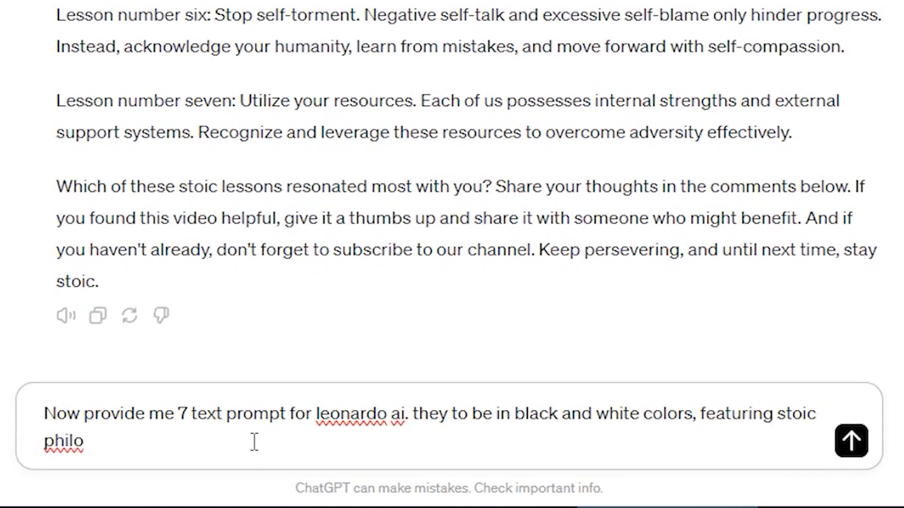
{"action": "type", "text": "sophers in form of sculpture"}
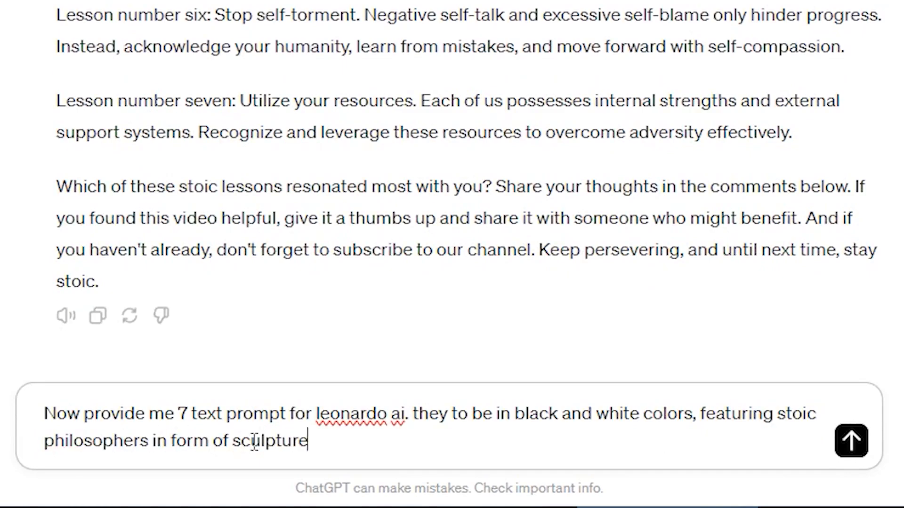
{"action": "type", "text": "s that should be positioned in the middle"}
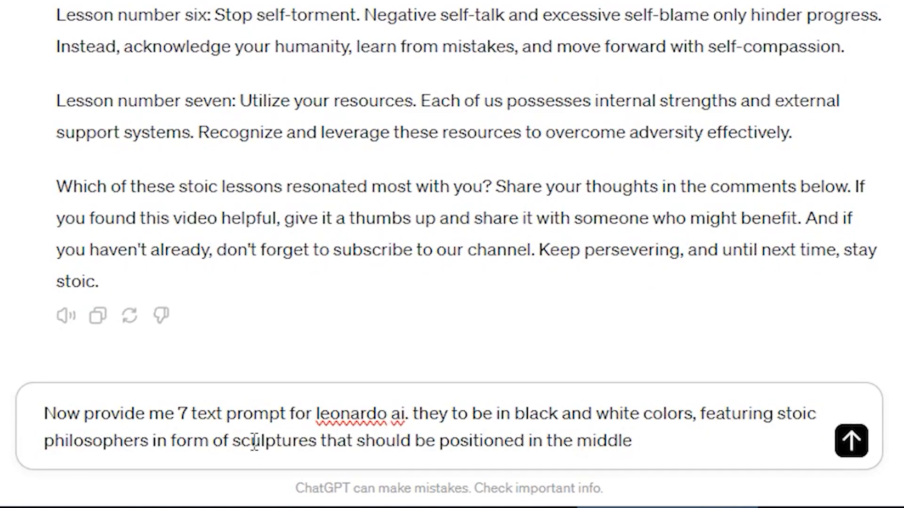
{"action": "type", "text": " of the sreen."}
{"action": "key", "text": "Return"}
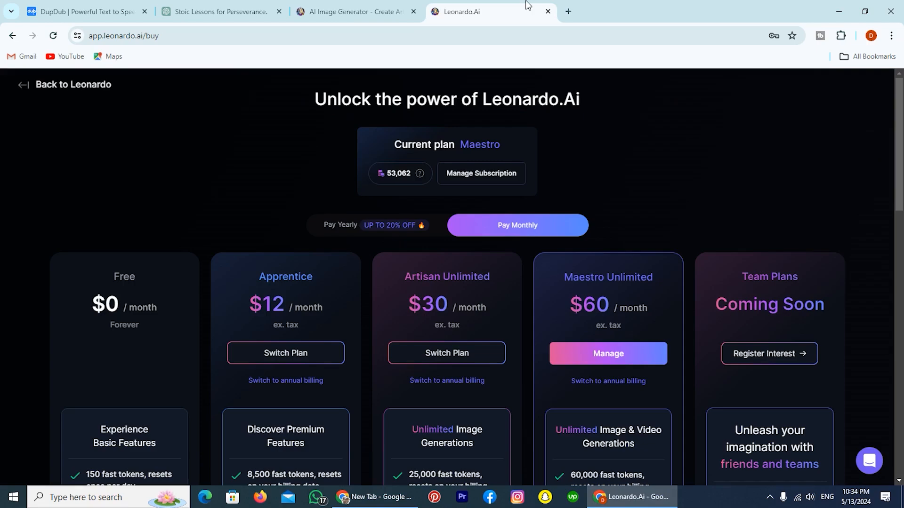
Open Leonardo.Ai's image generation tool and turn on PhotoReal, saving version V2 with the Leonardo Kino XL model
{"action": "scroll", "coordinate": [371, 300], "scroll_direction": "down", "scroll_amount": 1}
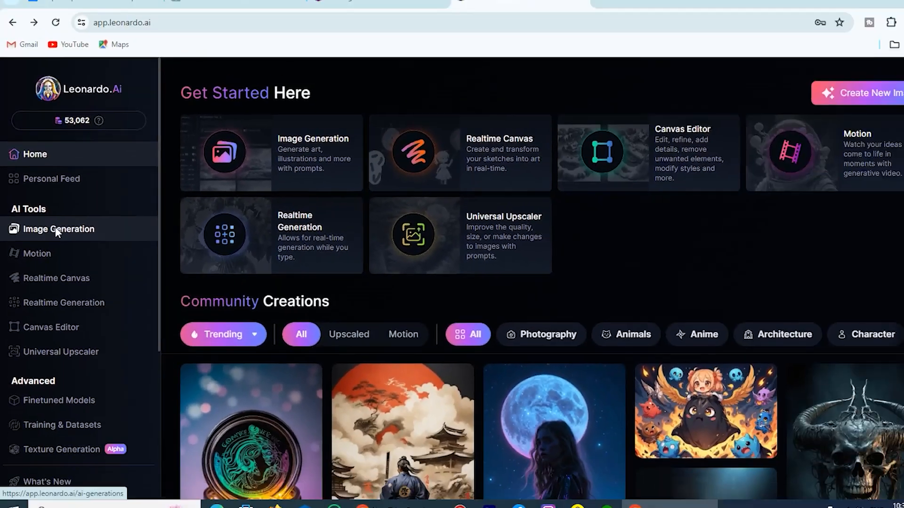
{"action": "left_click", "coordinate": [55, 230]}
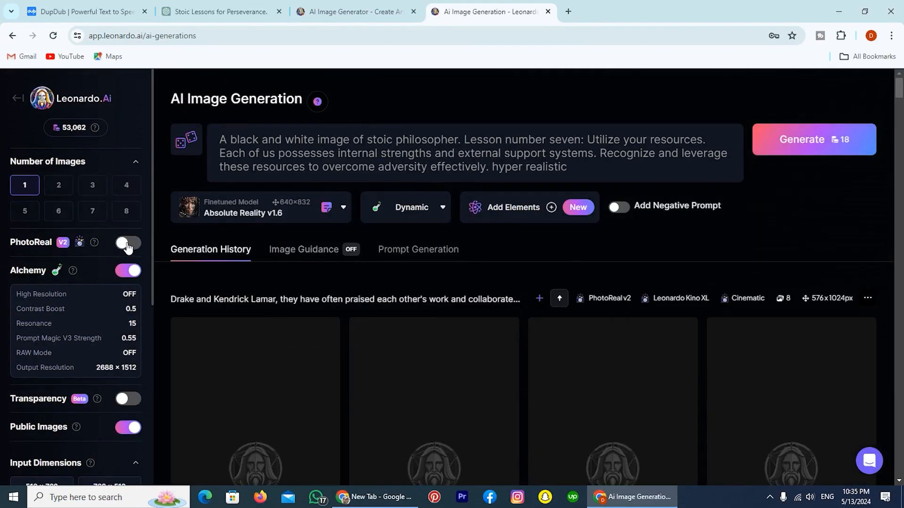
{"action": "left_click", "coordinate": [127, 244]}
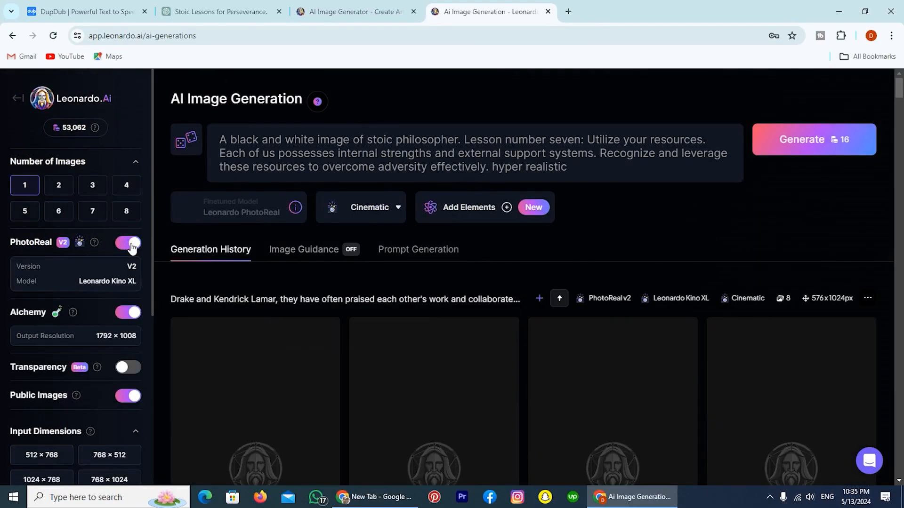
{"action": "left_click", "coordinate": [130, 279]}
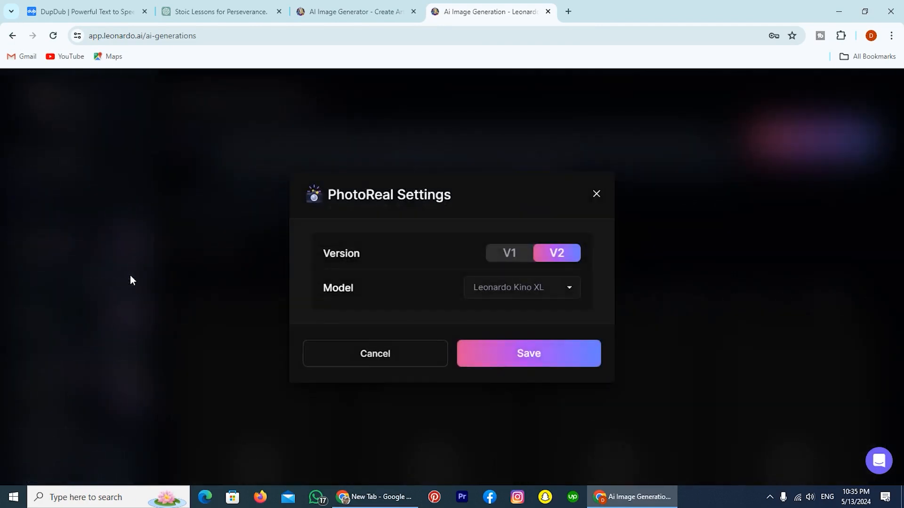
{"action": "left_click", "coordinate": [522, 363]}
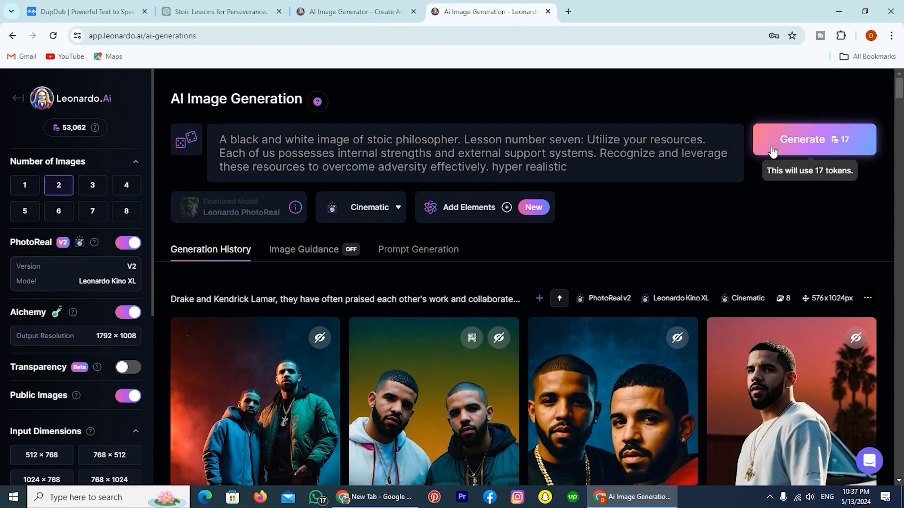
Generate 2 images from the black and white stoic philosopher prompt and inspect the bust with the lettering banner
{"action": "left_click", "coordinate": [772, 147]}
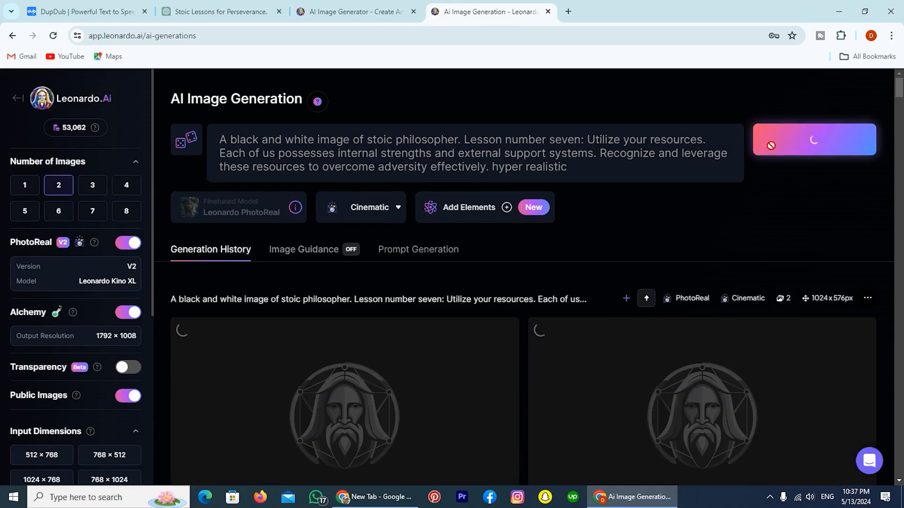
{"action": "scroll", "coordinate": [518, 228], "scroll_direction": "down", "scroll_amount": 4}
{"action": "scroll", "coordinate": [418, 347], "scroll_direction": "up", "scroll_amount": 2}
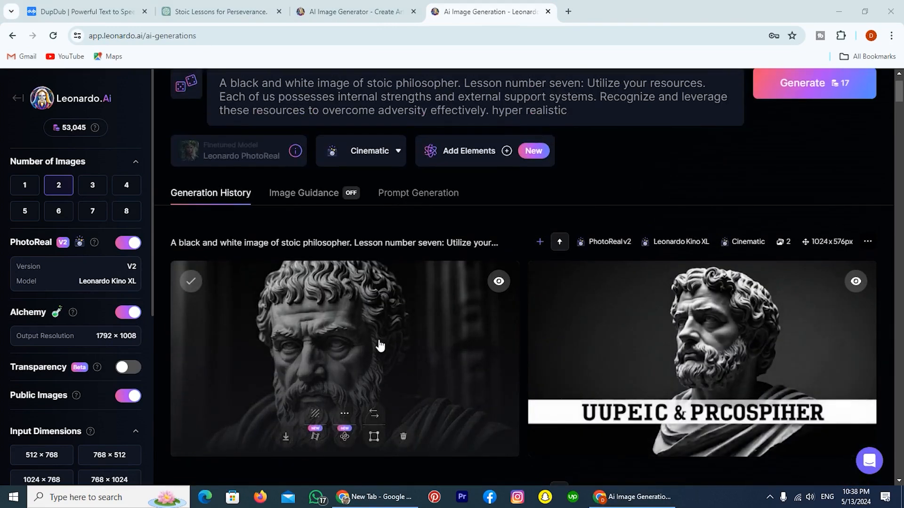
{"action": "left_click", "coordinate": [670, 344]}
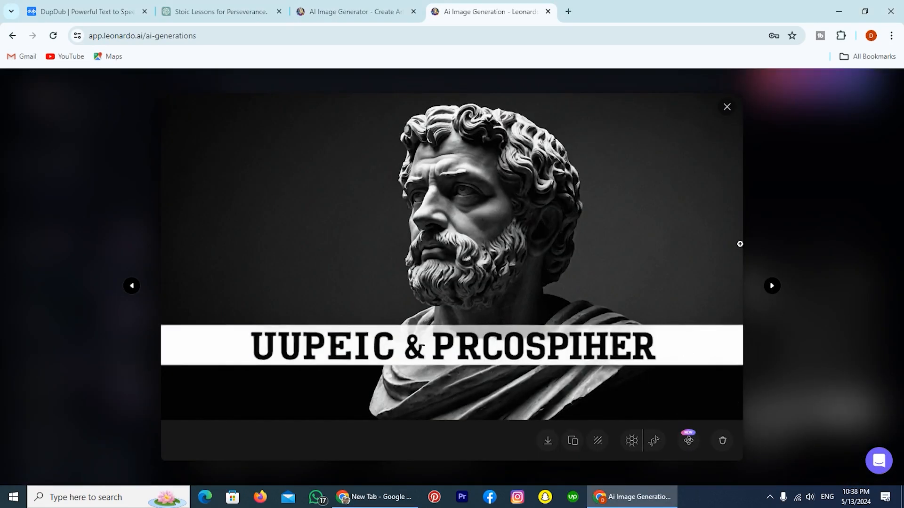
{"action": "left_click", "coordinate": [727, 108]}
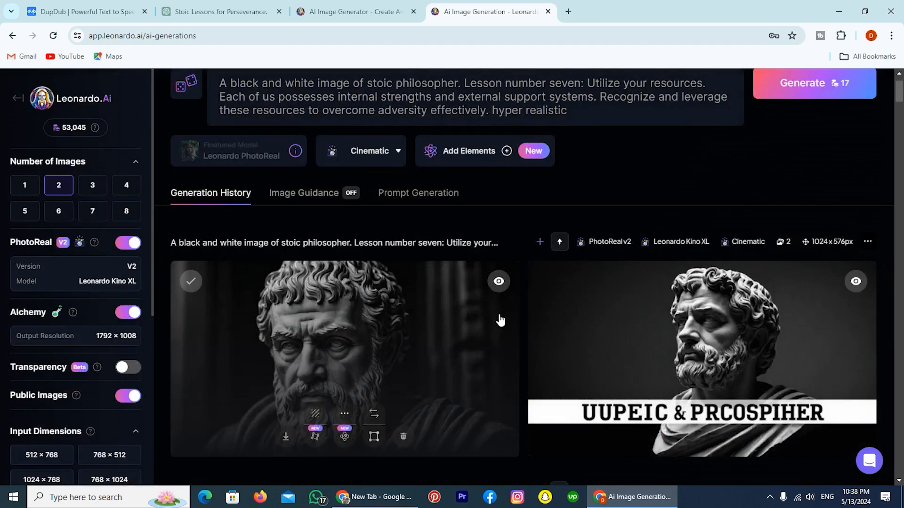
Inspect the philosopher bust without lettering at full size and download that image
{"action": "left_click", "coordinate": [362, 337]}
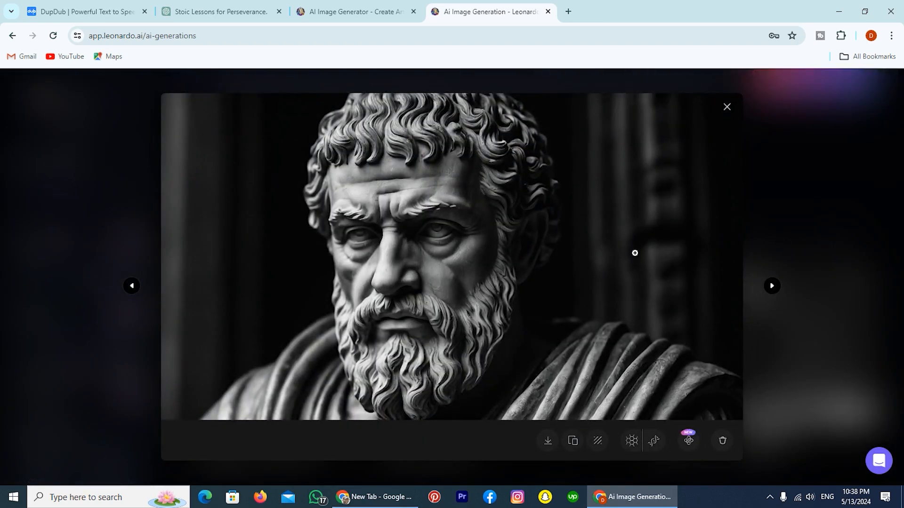
{"action": "left_click", "coordinate": [490, 234]}
{"action": "left_click", "coordinate": [490, 234]}
{"action": "left_click", "coordinate": [491, 234]}
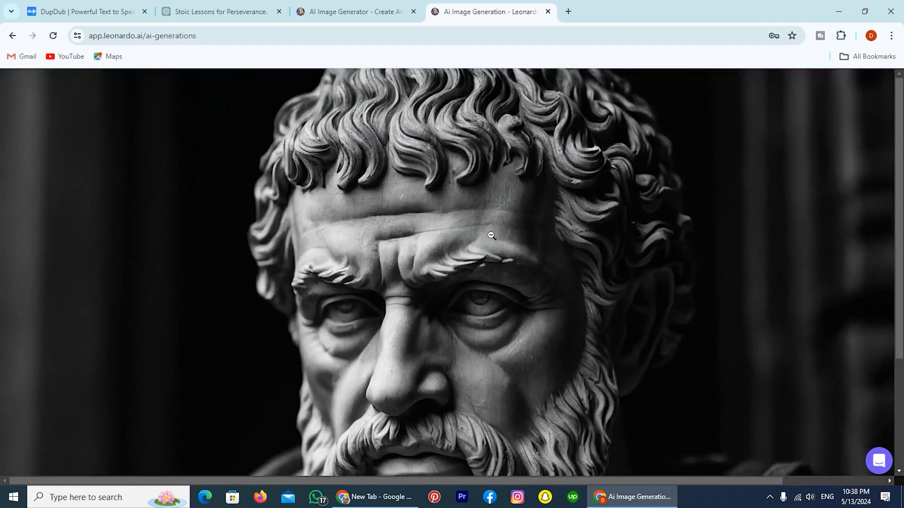
{"action": "left_click", "coordinate": [491, 234]}
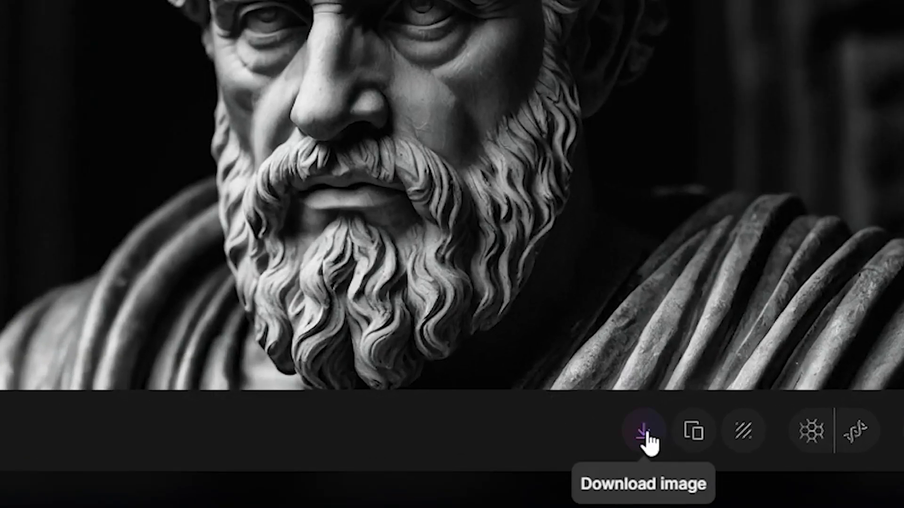
{"action": "left_click", "coordinate": [644, 432]}
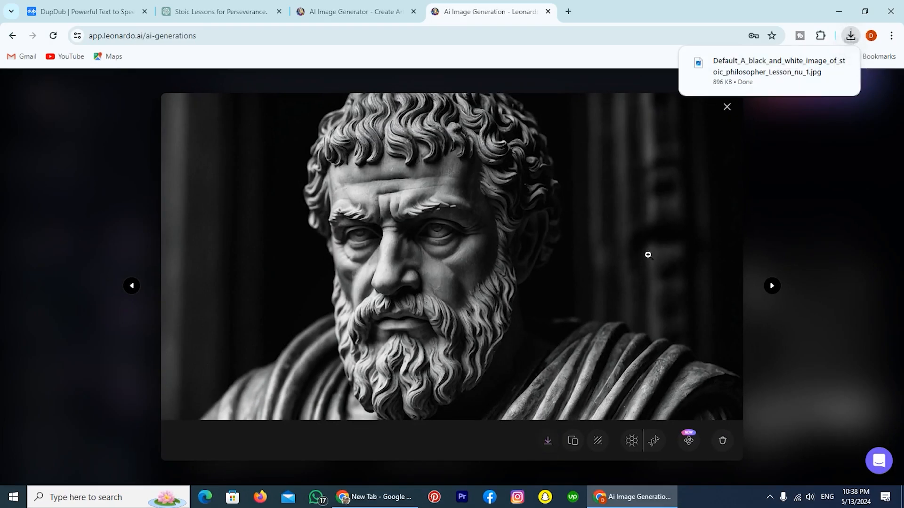
{"action": "left_click", "coordinate": [728, 110]}
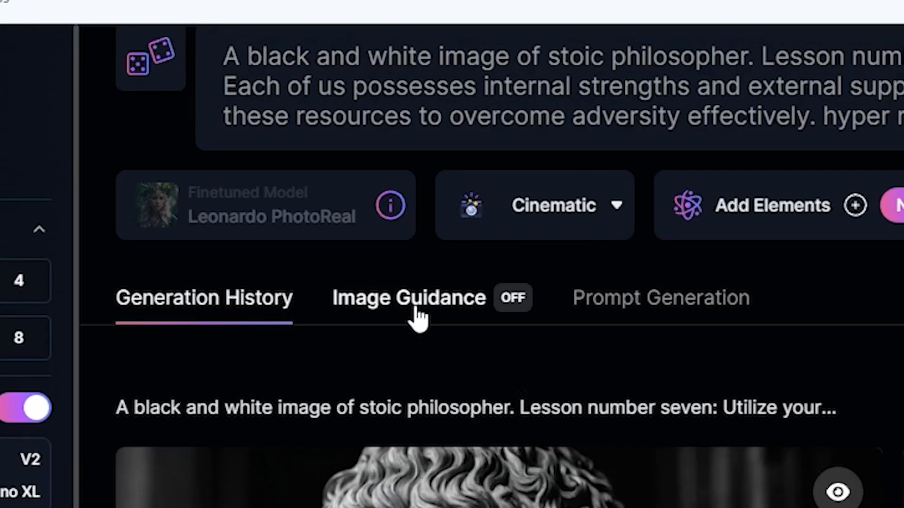
Enable the first Image to Image input in the image guidance settings
{"action": "left_click", "coordinate": [418, 318]}
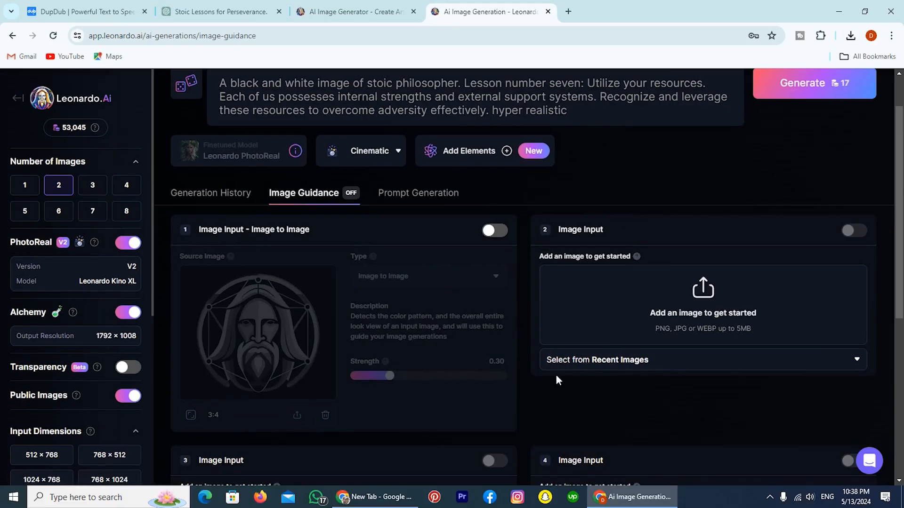
{"action": "left_click", "coordinate": [490, 231]}
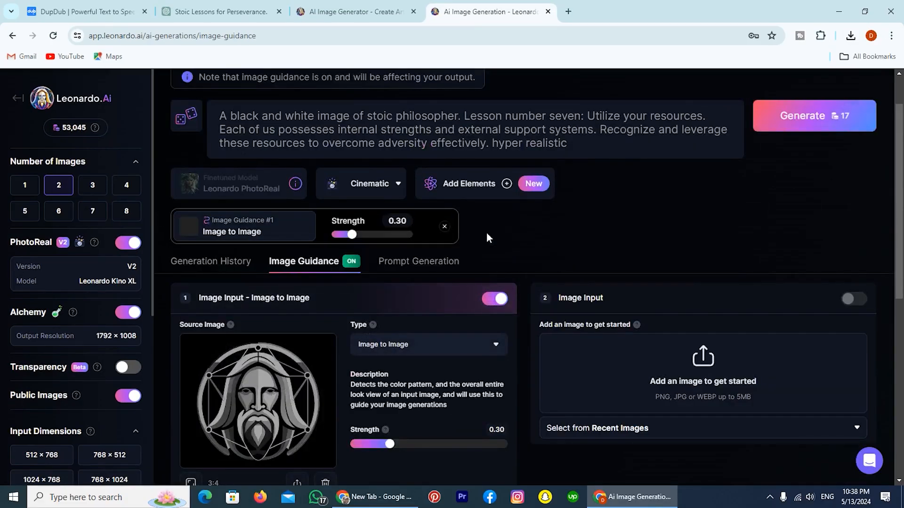
{"action": "scroll", "coordinate": [470, 359], "scroll_direction": "down", "scroll_amount": 1}
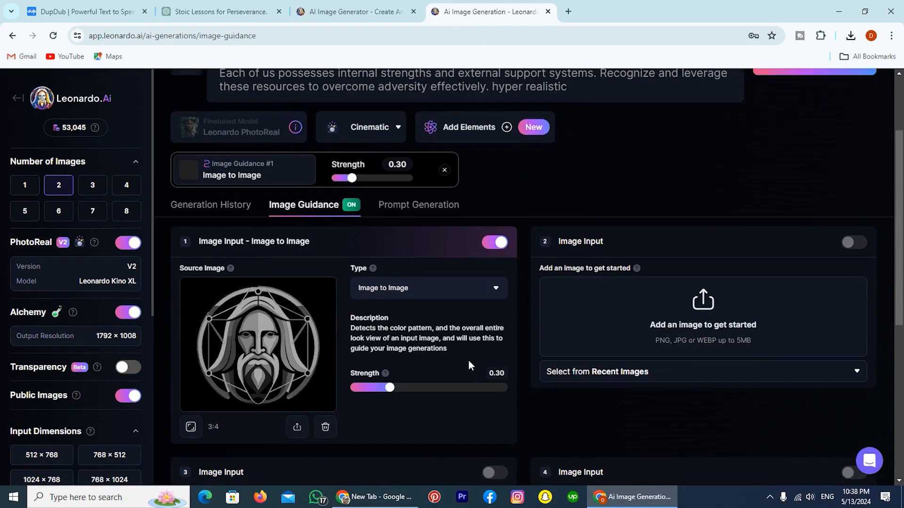
Replace the guidance source image with the downloaded stoic philosopher picture and adjust the guidance strength
{"action": "left_click", "coordinate": [297, 428]}
{"action": "left_click", "coordinate": [474, 207]}
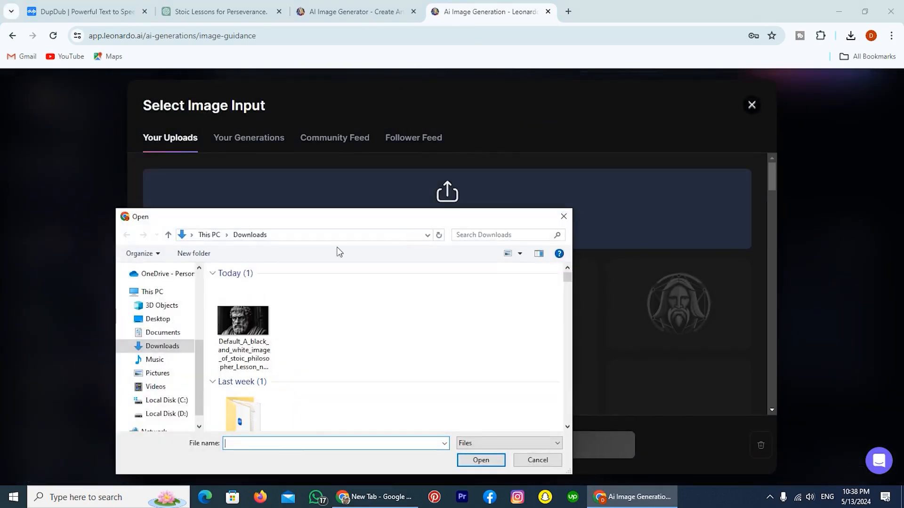
{"action": "left_click", "coordinate": [242, 323]}
{"action": "left_click", "coordinate": [481, 460]}
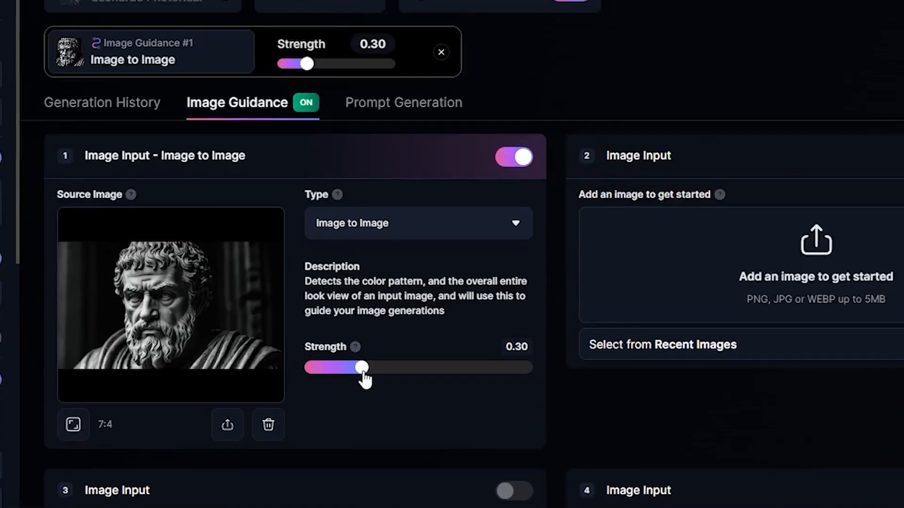
{"action": "left_click_drag", "start_coordinate": [392, 394], "coordinate": [379, 395]}
{"action": "left_click_drag", "start_coordinate": [305, 352], "coordinate": [257, 359]}
Switch to the ChatGPT prompt list and copy the second prompt, "The Serenity of Seneca"
{"action": "left_click", "coordinate": [242, 13]}
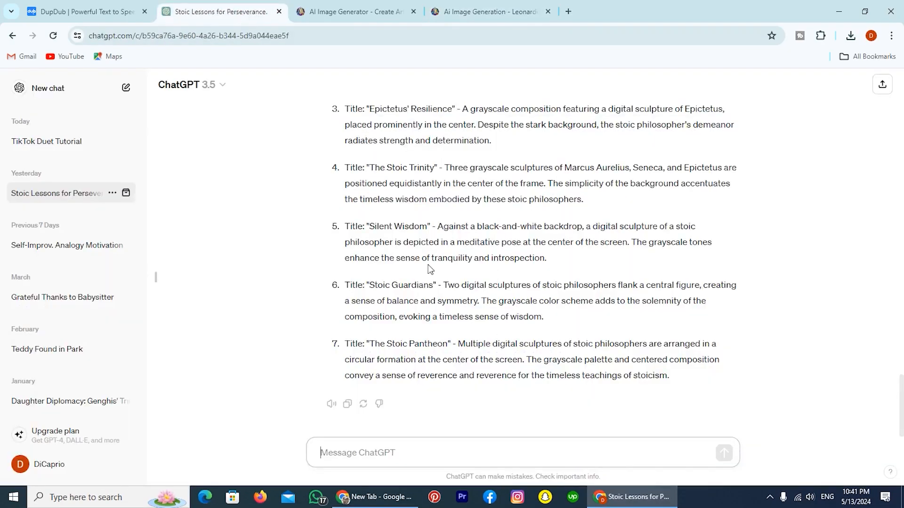
{"action": "scroll", "coordinate": [367, 196], "scroll_direction": "up", "scroll_amount": 4}
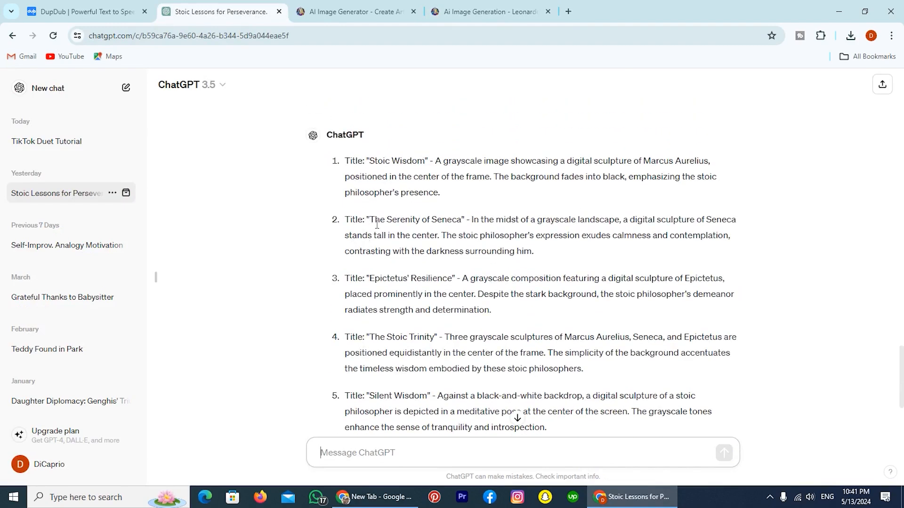
{"action": "left_click_drag", "start_coordinate": [345, 220], "coordinate": [533, 253]}
{"action": "key", "text": "ctrl+c"}
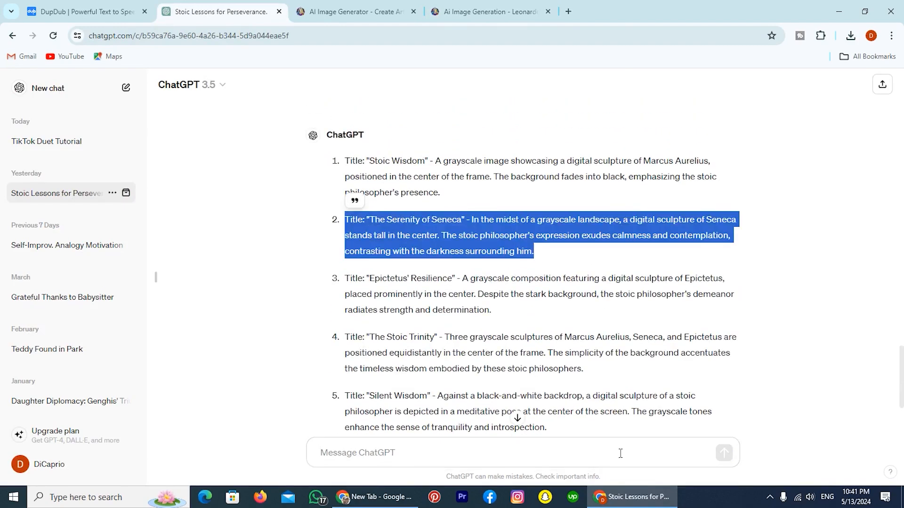
Replace the Leonardo.Ai prompt with the copied "The Serenity of Seneca" text and generate 2 images with image guidance
{"action": "left_click", "coordinate": [489, 11]}
{"action": "left_click_drag", "start_coordinate": [570, 204], "coordinate": [220, 162]}
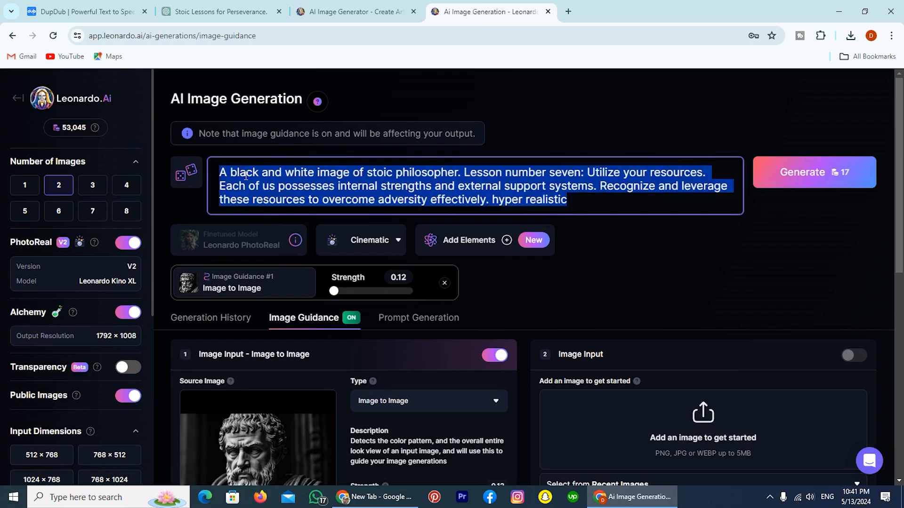
{"action": "key", "text": "ctrl+v"}
{"action": "left_click", "coordinate": [782, 189]}
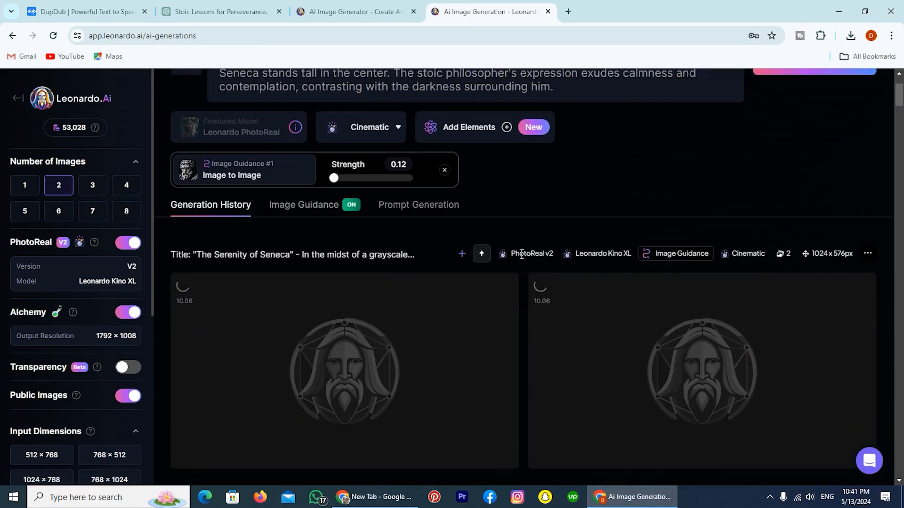
Review the sculpture images generated from the ChatGPT prompts, including Seneca, Stoic Trinity, Silent Wisdom and Stoic Guardians
{"action": "scroll", "coordinate": [521, 254], "scroll_direction": "down", "scroll_amount": 4}
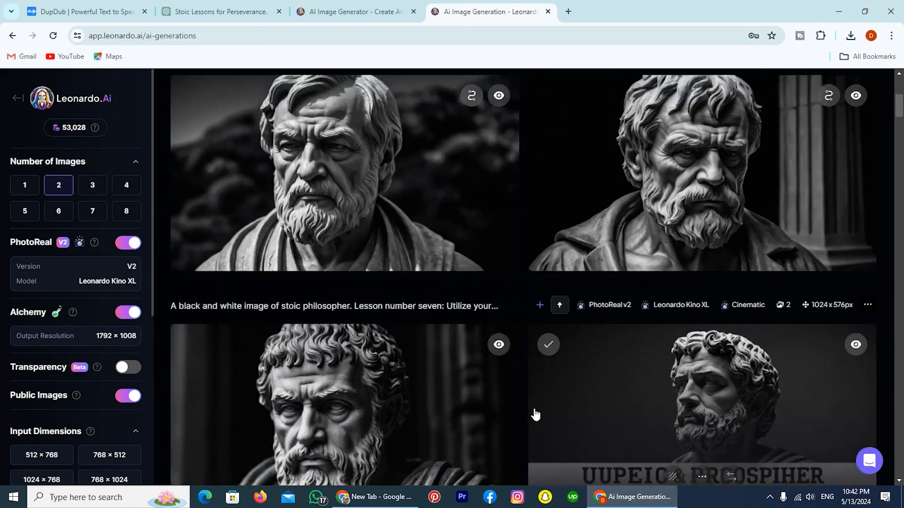
{"action": "left_click", "coordinate": [451, 193]}
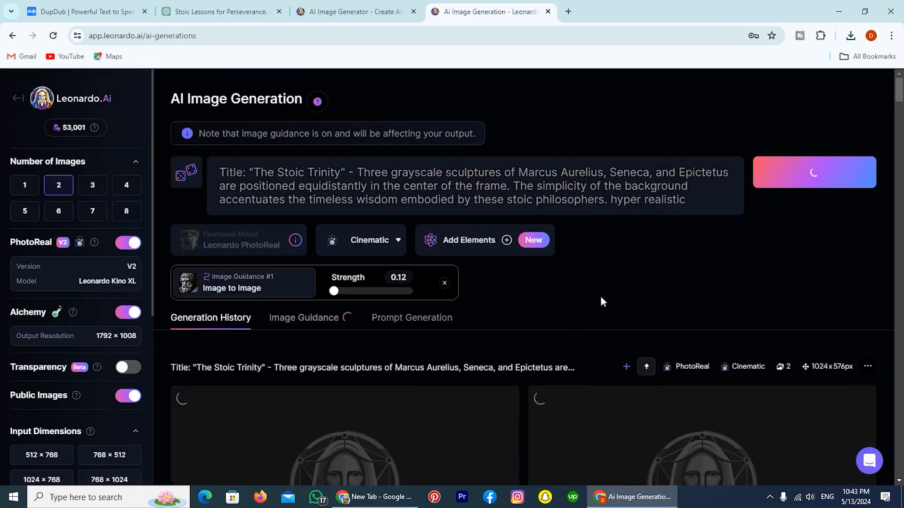
{"action": "scroll", "coordinate": [523, 330], "scroll_direction": "down", "scroll_amount": 1}
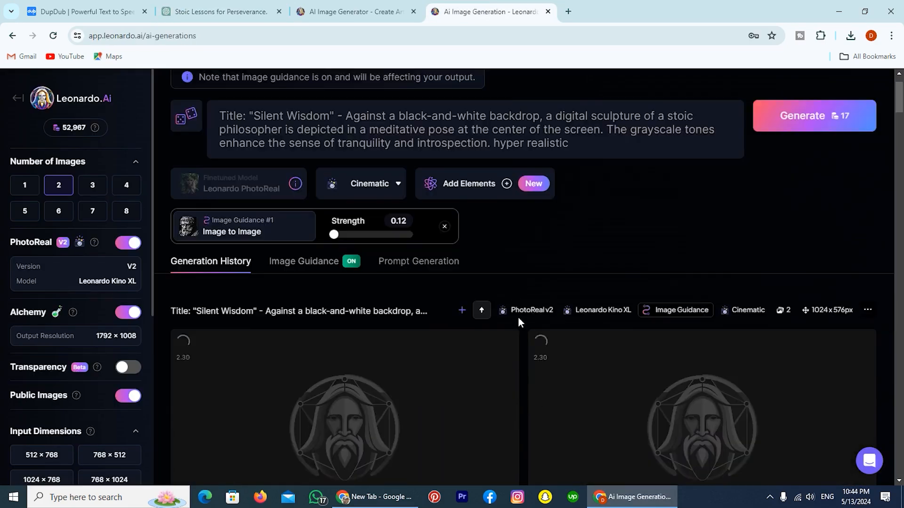
{"action": "scroll", "coordinate": [518, 320], "scroll_direction": "down", "scroll_amount": 10}
{"action": "scroll", "coordinate": [518, 316], "scroll_direction": "up", "scroll_amount": 10}
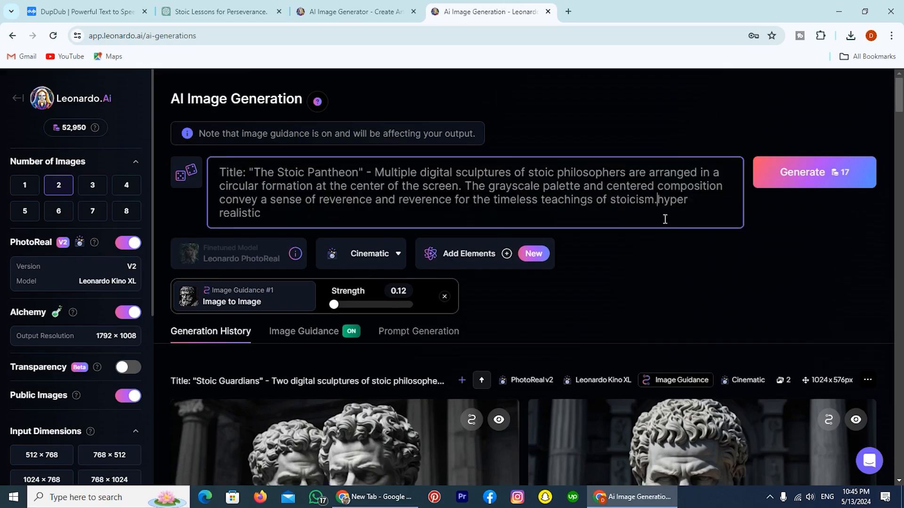
{"action": "scroll", "coordinate": [511, 289], "scroll_direction": "down", "scroll_amount": 1}
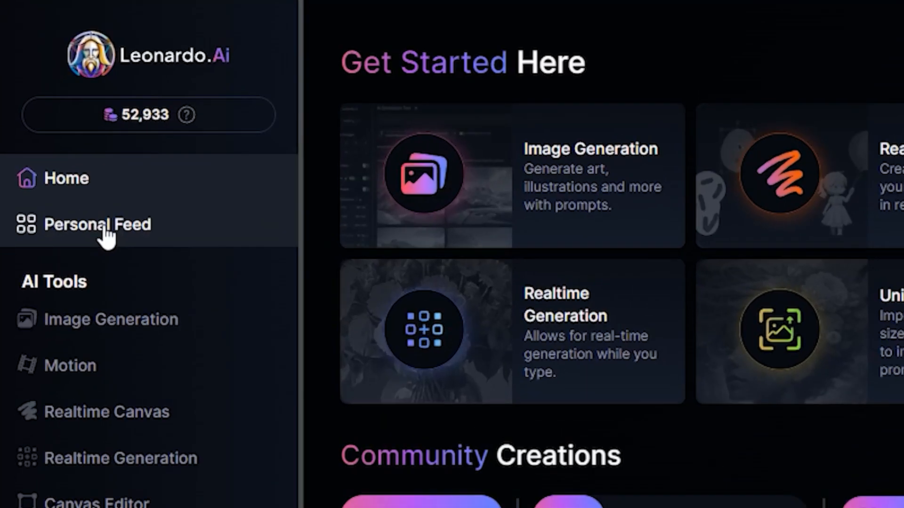
Open the personal feed of generations and open the black and white stoic philosopher bust that has no lettering
{"action": "left_click", "coordinate": [51, 188]}
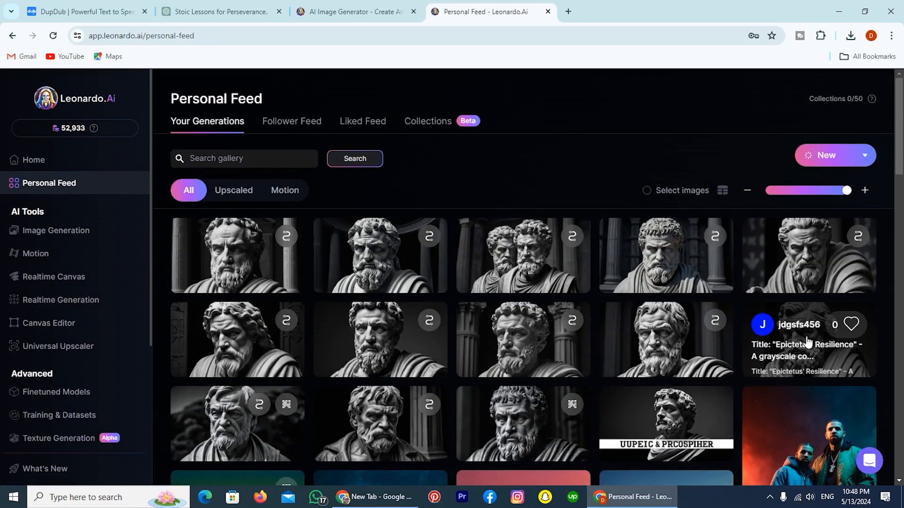
{"action": "scroll", "coordinate": [803, 346], "scroll_direction": "down", "scroll_amount": 1}
{"action": "scroll", "coordinate": [804, 345], "scroll_direction": "up", "scroll_amount": 1}
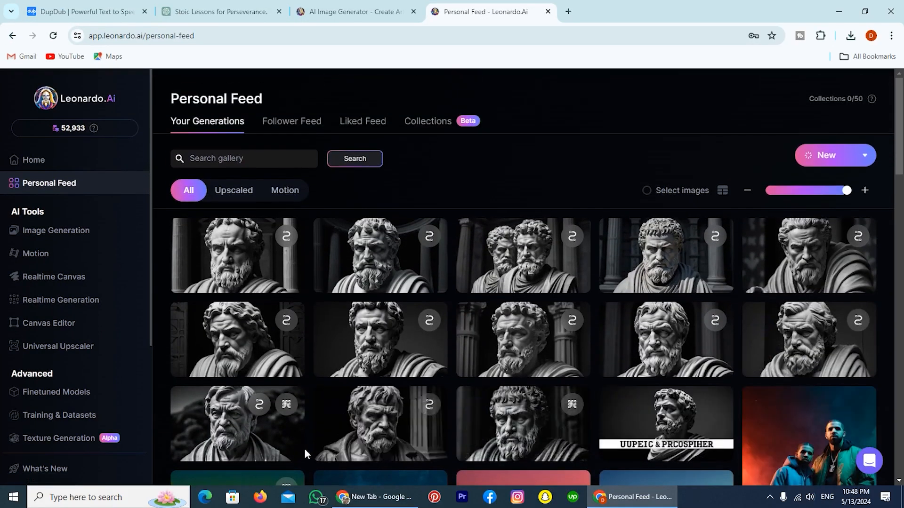
{"action": "left_click", "coordinate": [508, 440]}
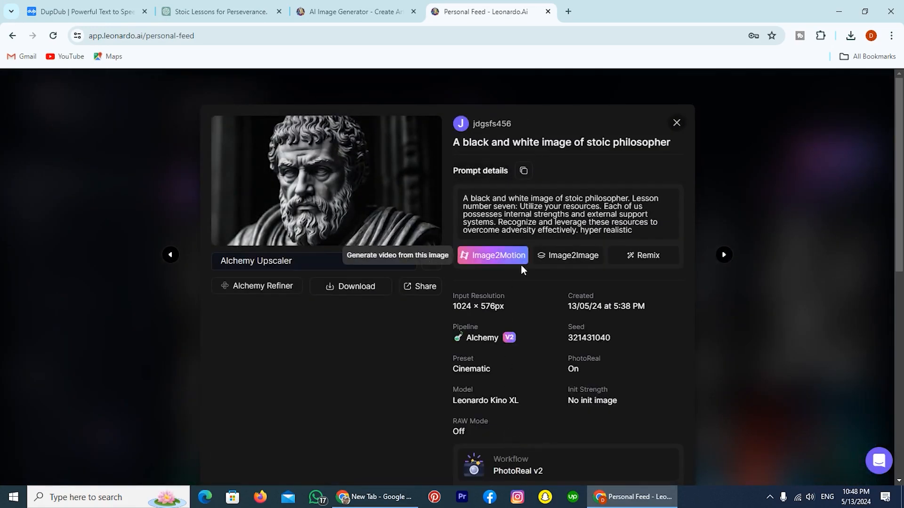
Generate an Image2Motion video from the stoic philosopher bust with motion strength 5 and public visibility
{"action": "left_click", "coordinate": [504, 260]}
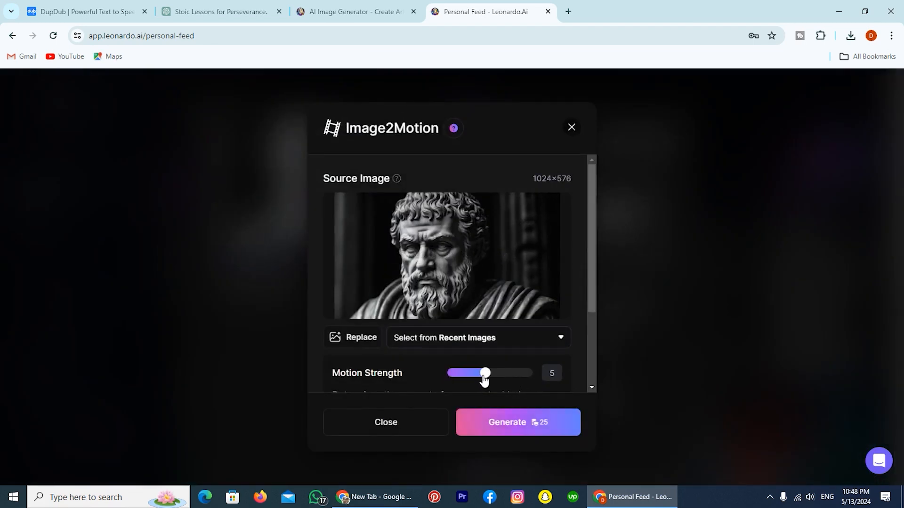
{"action": "scroll", "coordinate": [490, 369], "scroll_direction": "down", "scroll_amount": 3}
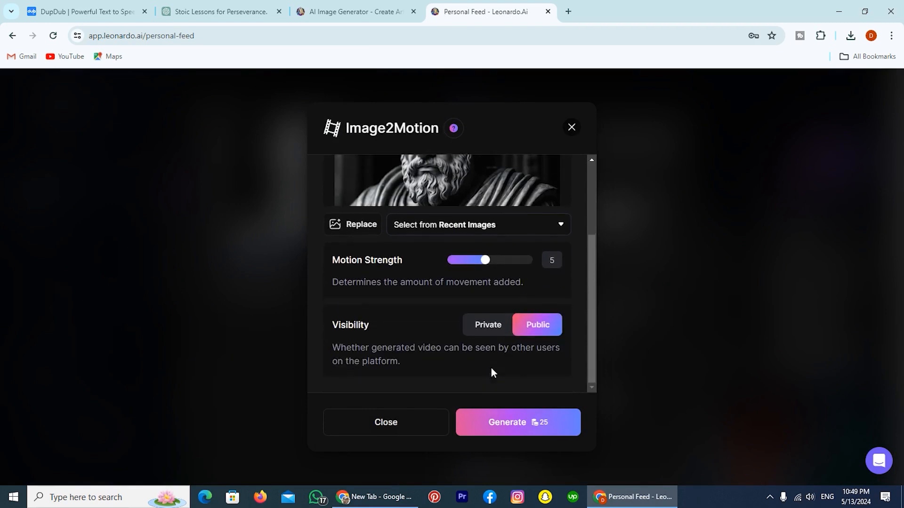
{"action": "scroll", "coordinate": [540, 242], "scroll_direction": "up", "scroll_amount": 3}
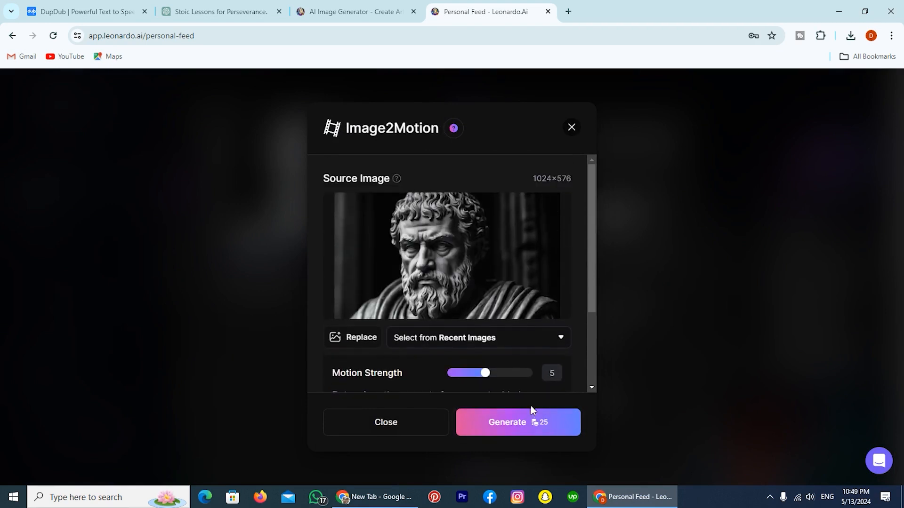
{"action": "left_click", "coordinate": [529, 422]}
{"action": "scroll", "coordinate": [383, 359], "scroll_direction": "down", "scroll_amount": 3}
{"action": "scroll", "coordinate": [337, 204], "scroll_direction": "up", "scroll_amount": 3}
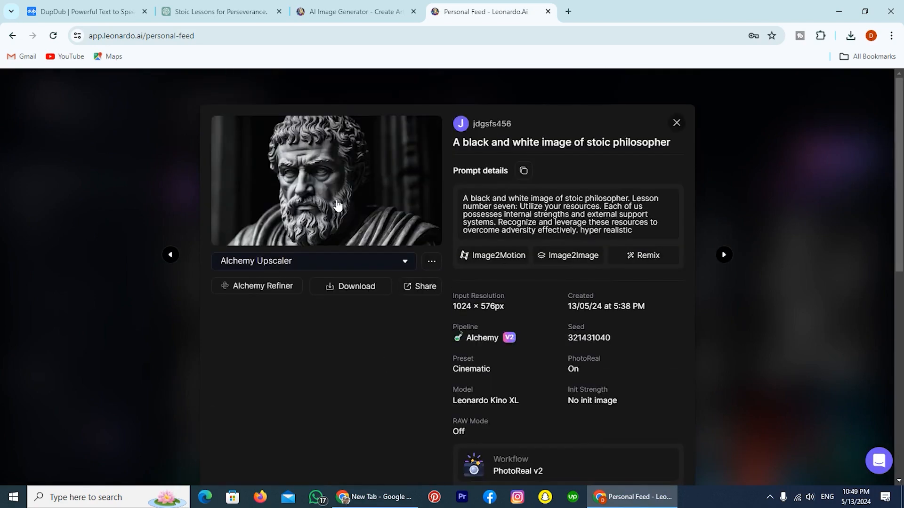
Go to the bearded philosopher image with the dark landscape background and generate an Image2Motion video at motion strength 5
{"action": "scroll", "coordinate": [254, 235], "scroll_direction": "down", "scroll_amount": 1}
{"action": "scroll", "coordinate": [172, 258], "scroll_direction": "up", "scroll_amount": 1}
{"action": "left_click", "coordinate": [171, 255]}
{"action": "left_click", "coordinate": [485, 224]}
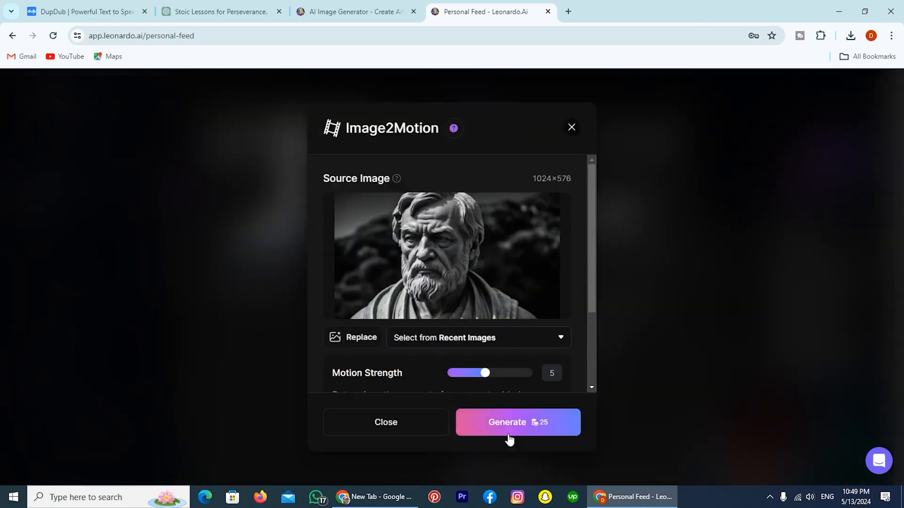
{"action": "left_click", "coordinate": [510, 440]}
Continue through the remaining philosopher images, such as "Silent Wisdom", generating motion videos from them, and close the image details
{"action": "left_click", "coordinate": [171, 254]}
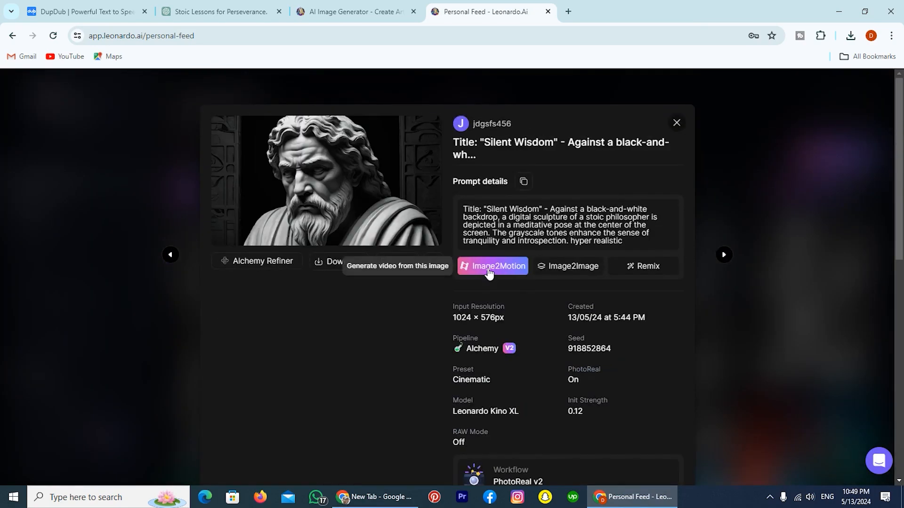
{"action": "left_click", "coordinate": [170, 255]}
{"action": "left_click", "coordinate": [170, 255]}
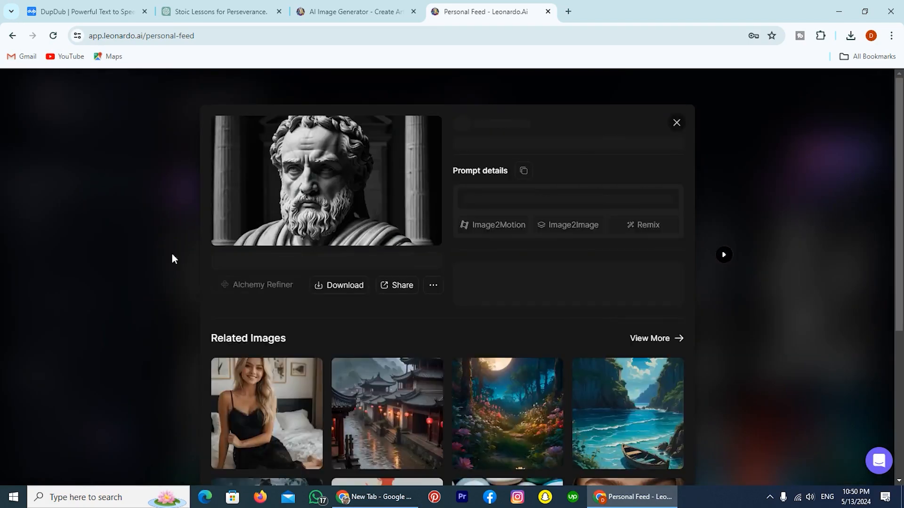
{"action": "left_click", "coordinate": [677, 123]}
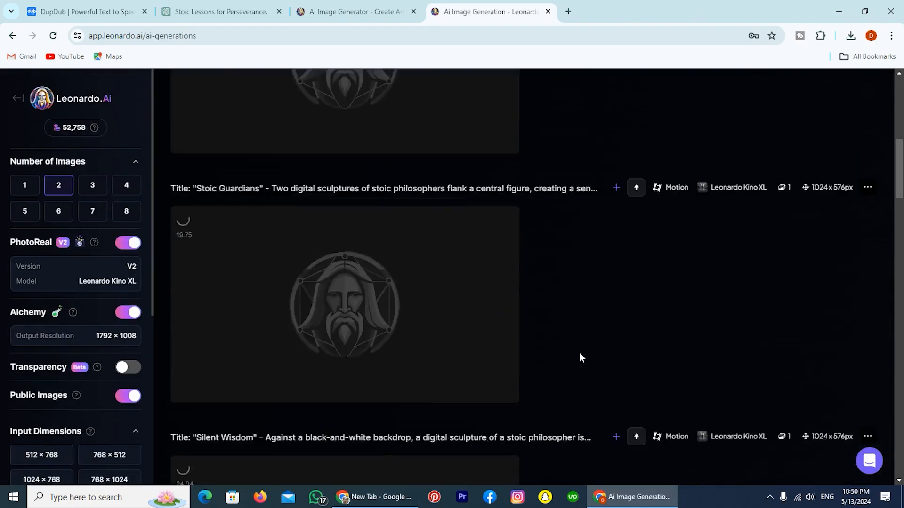
Find the motion video of the black and white stoic philosopher among the generations and open it
{"action": "scroll", "coordinate": [579, 352], "scroll_direction": "down", "scroll_amount": 15}
{"action": "scroll", "coordinate": [352, 361], "scroll_direction": "down", "scroll_amount": 3}
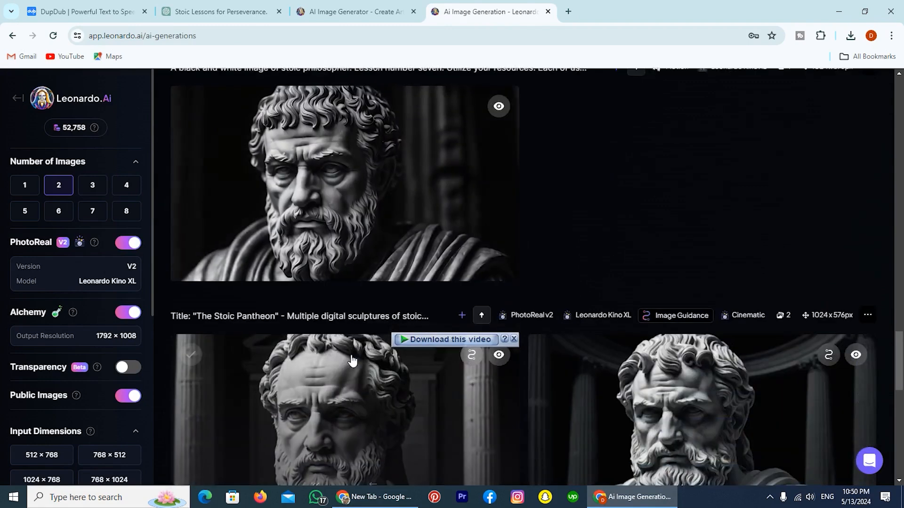
{"action": "scroll", "coordinate": [532, 276], "scroll_direction": "up", "scroll_amount": 2}
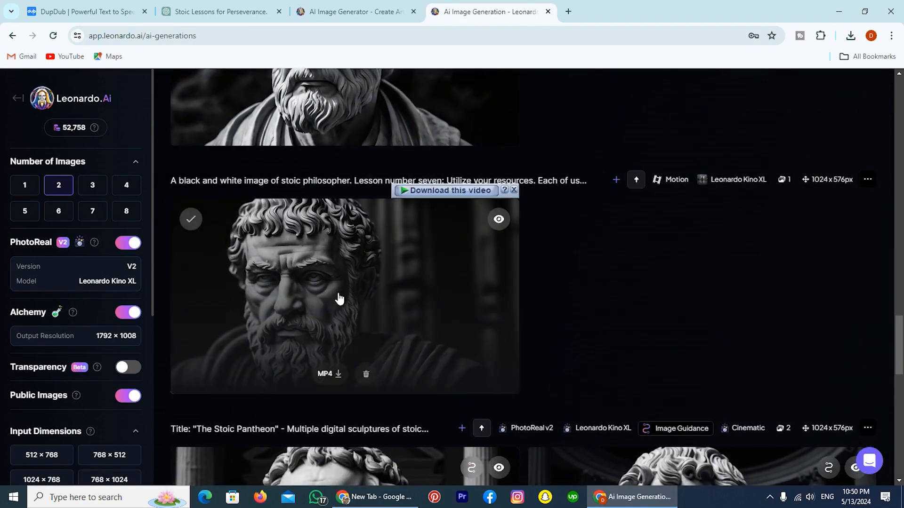
{"action": "left_click", "coordinate": [337, 298]}
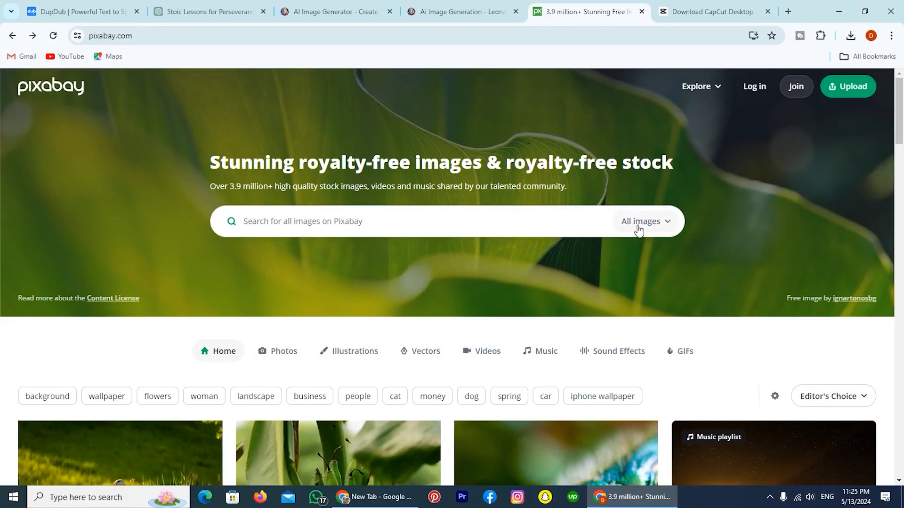
Search Pixabay music for "ancient mysteries" and preview the track "Inspiring Cinematic Asia"
{"action": "left_click", "coordinate": [644, 229]}
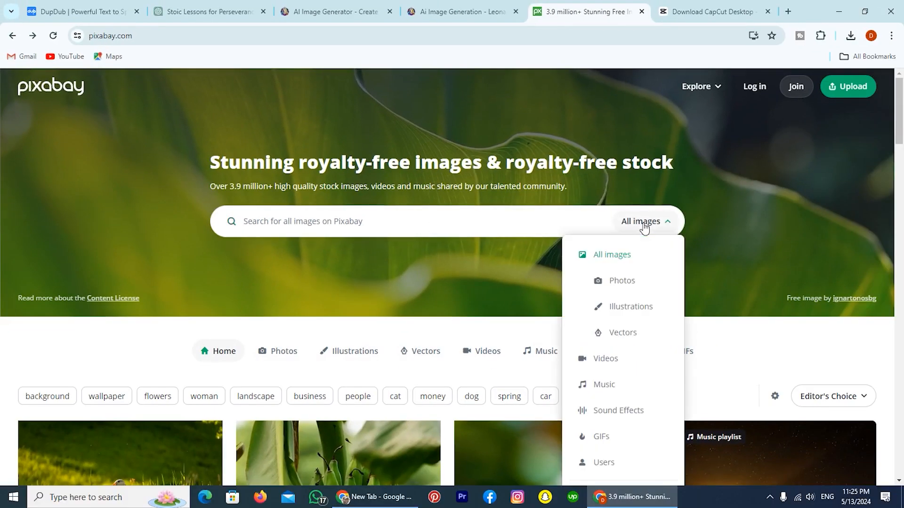
{"action": "left_click", "coordinate": [604, 385]}
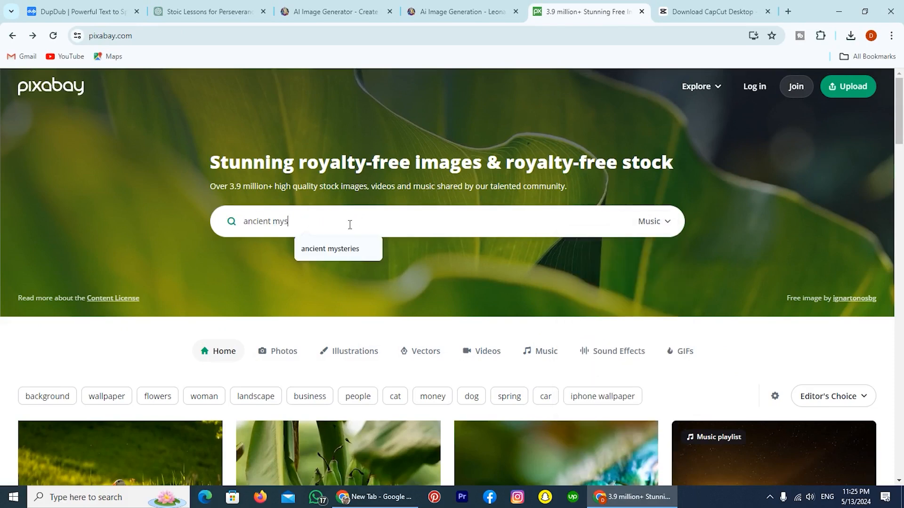
{"action": "key", "text": "Return"}
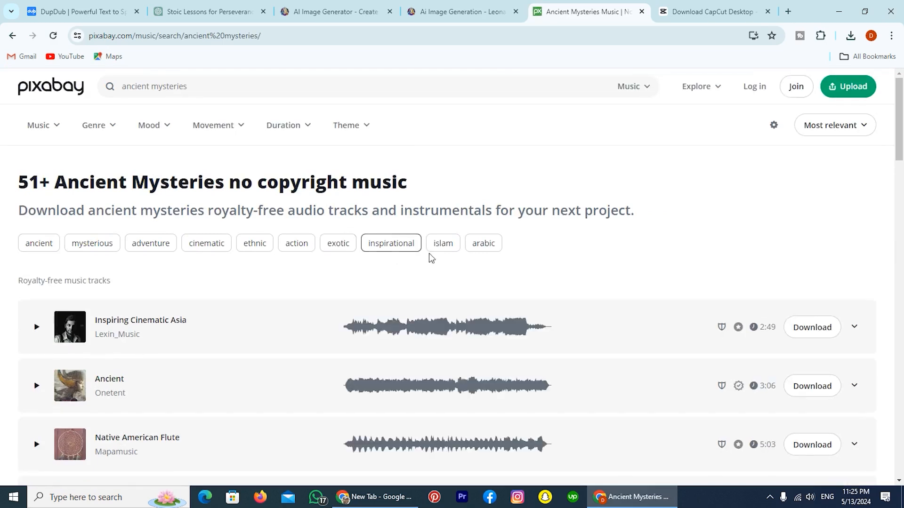
{"action": "left_click", "coordinate": [37, 327]}
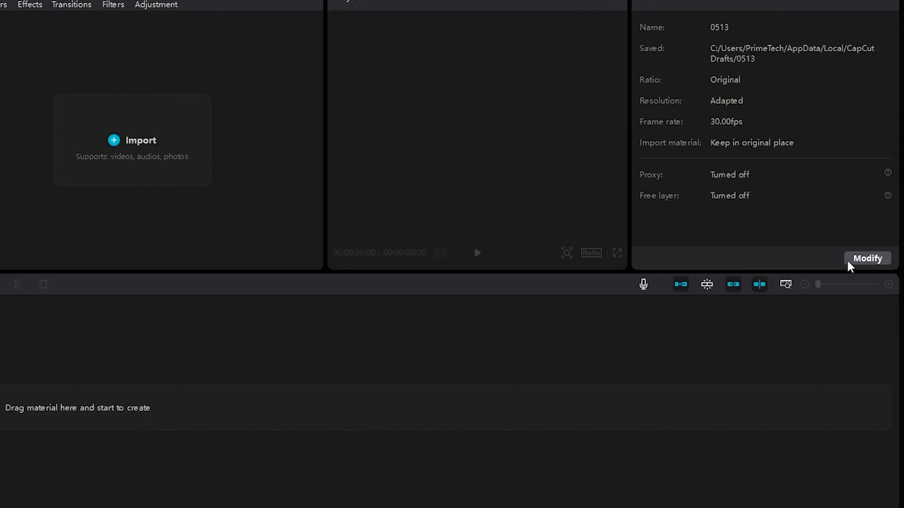
Set the CapCut project's ratio to 16:9 and frame rate to 60.00 fps, and save the project settings
{"action": "left_click", "coordinate": [863, 260]}
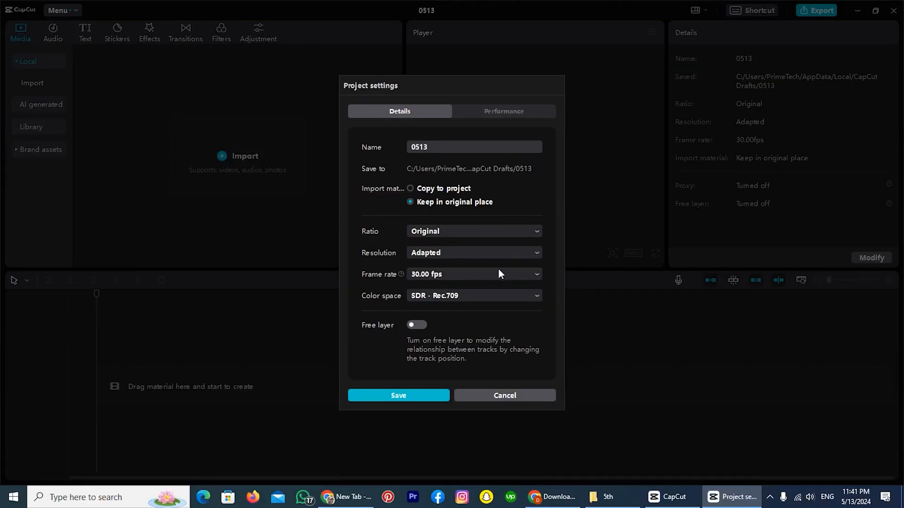
{"action": "left_click", "coordinate": [506, 231]}
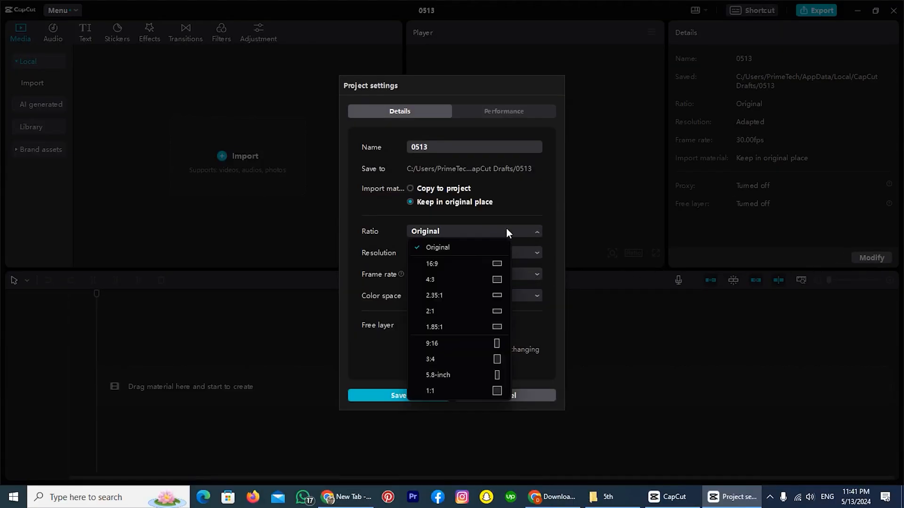
{"action": "left_click", "coordinate": [481, 265]}
{"action": "left_click", "coordinate": [484, 276]}
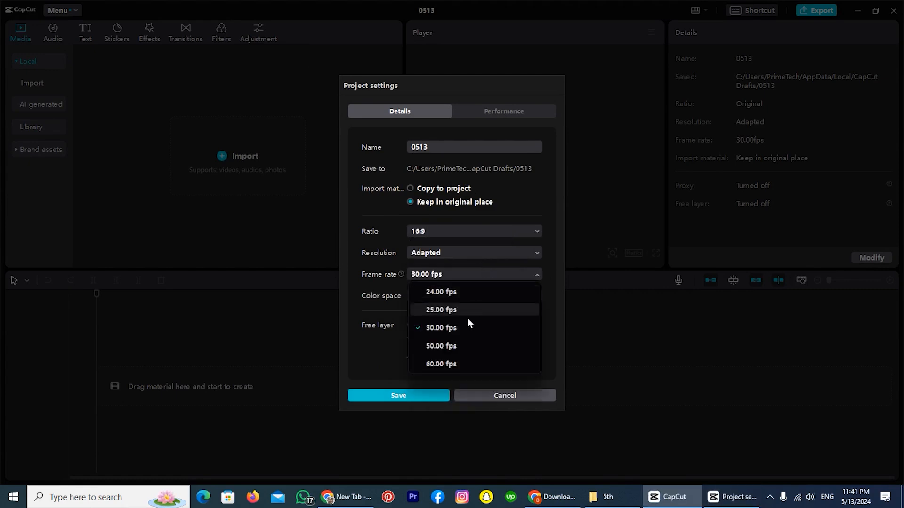
{"action": "left_click", "coordinate": [451, 363]}
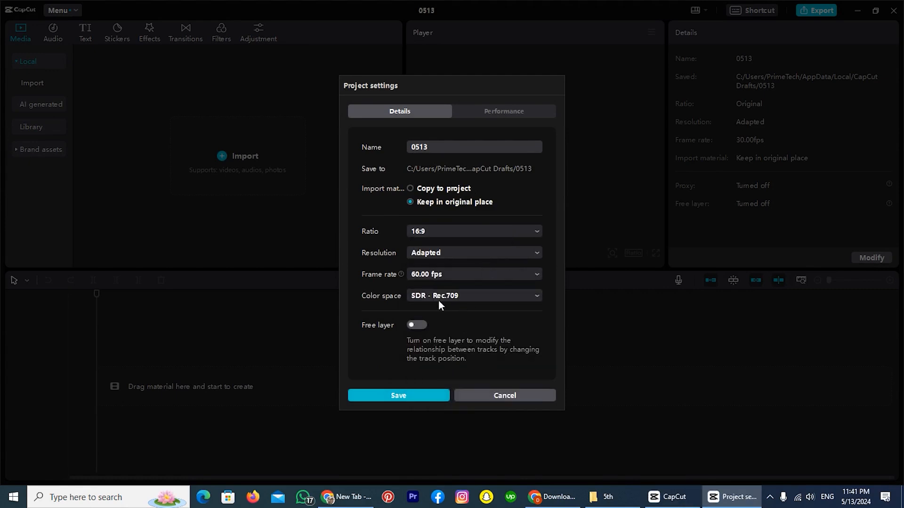
{"action": "left_click", "coordinate": [412, 398]}
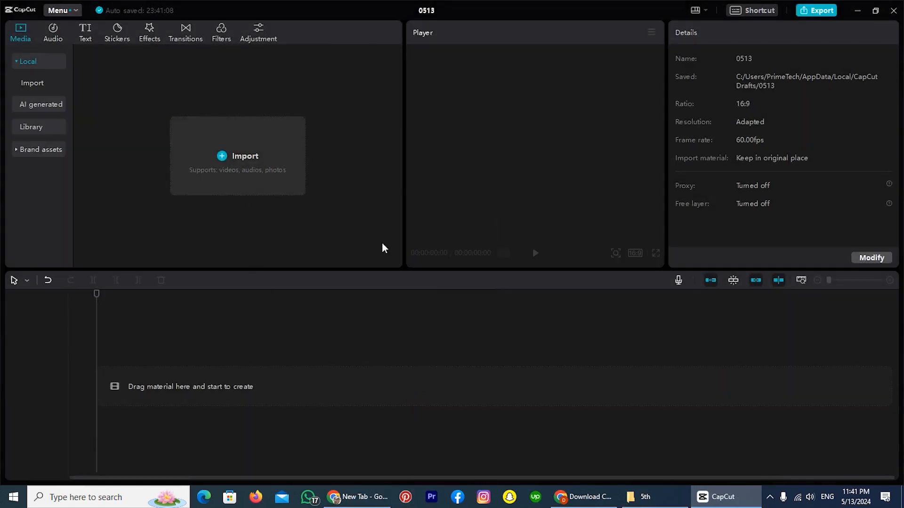
Import all the motion clips, the ancient music track and the voiceover from the "5th" folder into the CapCut project
{"action": "left_click", "coordinate": [675, 506]}
{"action": "left_click_drag", "start_coordinate": [753, 121], "coordinate": [121, 118]}
{"action": "left_click_drag", "start_coordinate": [749, 124], "coordinate": [103, 112]}
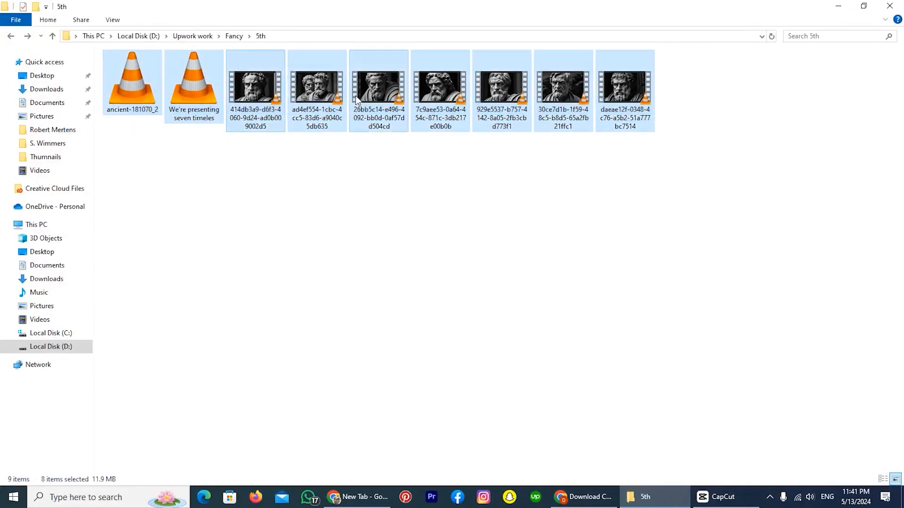
{"action": "left_click_drag", "start_coordinate": [350, 117], "coordinate": [222, 157]}
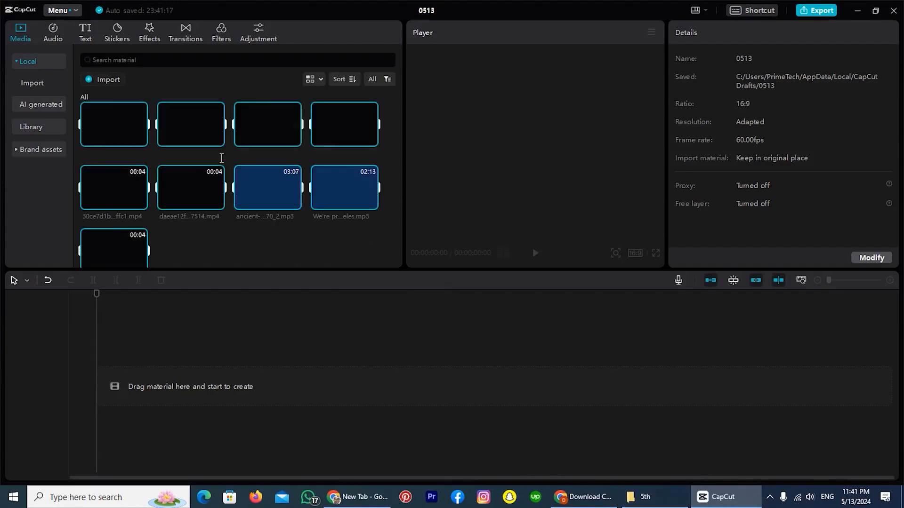
Place the voiceover "We're presenting seven timeles.mp3" at the very start of the timeline
{"action": "left_click", "coordinate": [285, 233]}
{"action": "left_click_drag", "start_coordinate": [352, 203], "coordinate": [95, 420]}
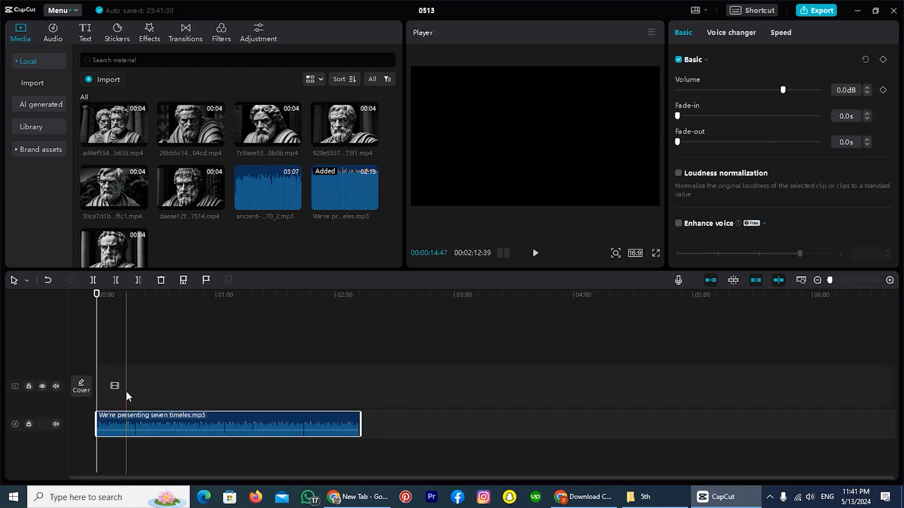
Split the voiceover at its silent gaps along its whole length, removing the pauses and closing up the remaining pieces
{"action": "scroll", "coordinate": [126, 392], "scroll_direction": "up", "scroll_amount": 5}
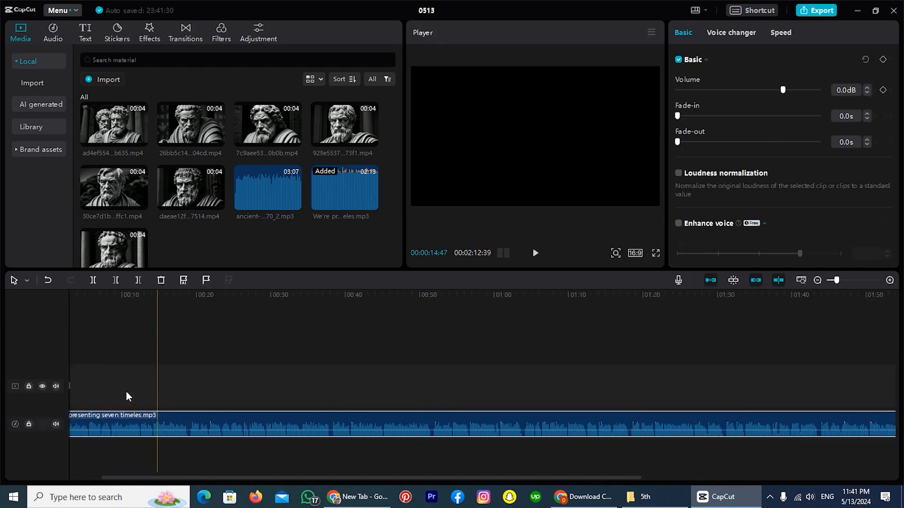
{"action": "scroll", "coordinate": [159, 390], "scroll_direction": "up", "scroll_amount": 8}
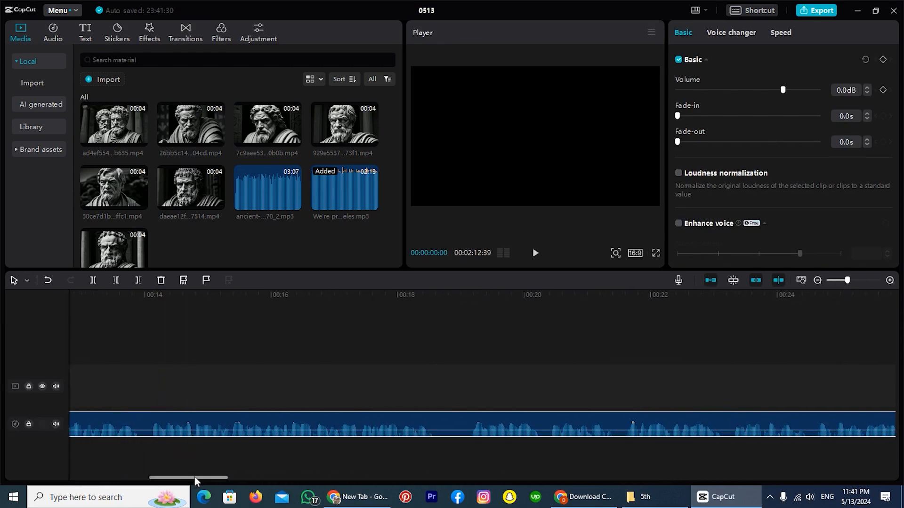
{"action": "left_click_drag", "start_coordinate": [194, 477], "coordinate": [170, 478]}
{"action": "left_click", "coordinate": [431, 422]}
{"action": "left_click", "coordinate": [443, 421]}
{"action": "left_click", "coordinate": [539, 422]}
{"action": "left_click", "coordinate": [626, 459]}
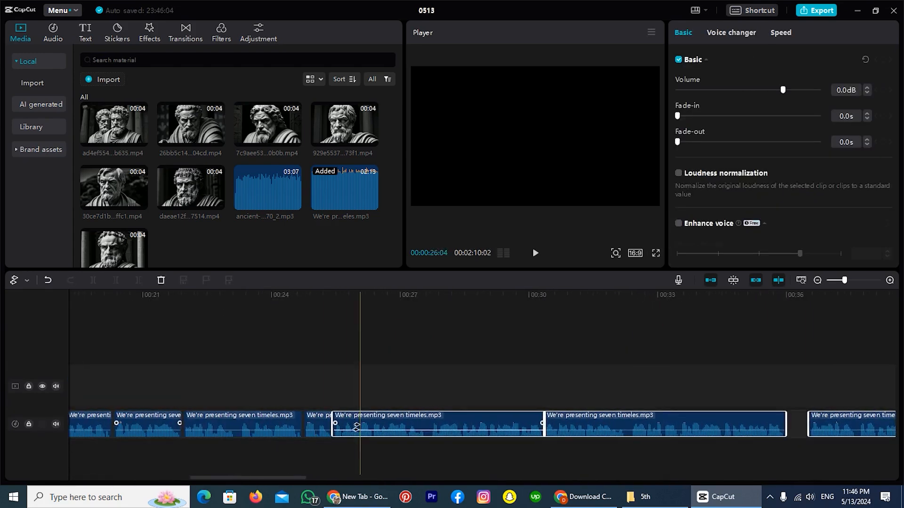
{"action": "left_click_drag", "start_coordinate": [256, 479], "coordinate": [418, 478]}
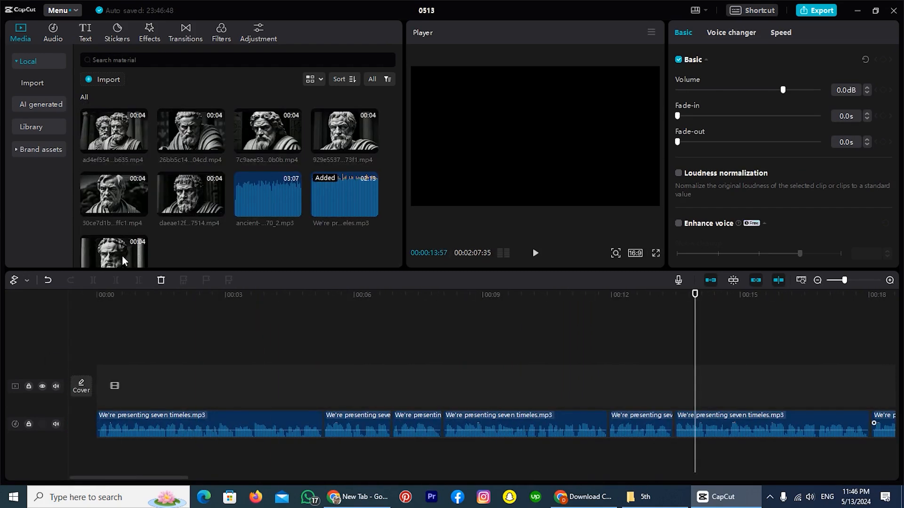
Place all seven sculpture motion clips one after another from the start of the video track above the voiceover
{"action": "left_click_drag", "start_coordinate": [119, 250], "coordinate": [98, 388]}
{"action": "left_click_drag", "start_coordinate": [190, 204], "coordinate": [293, 395]}
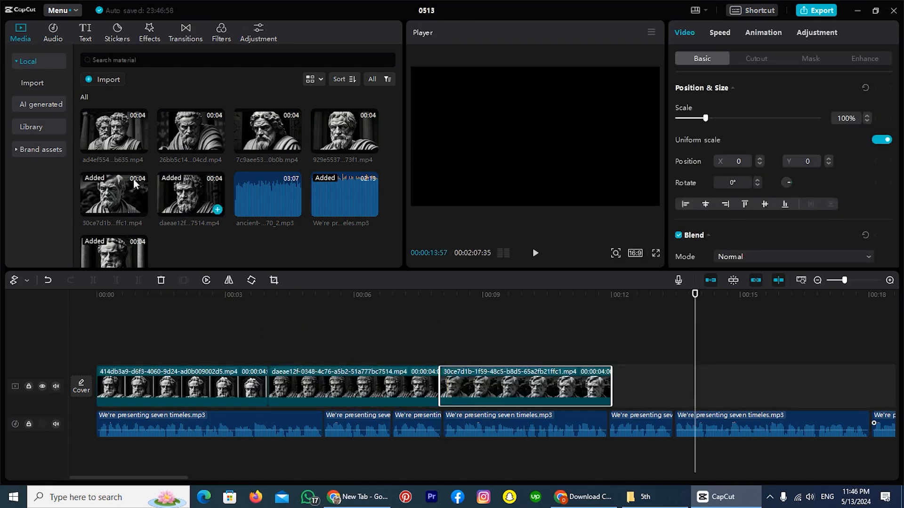
{"action": "left_click_drag", "start_coordinate": [114, 132], "coordinate": [687, 388]}
{"action": "left_click_drag", "start_coordinate": [688, 388], "coordinate": [687, 388]}
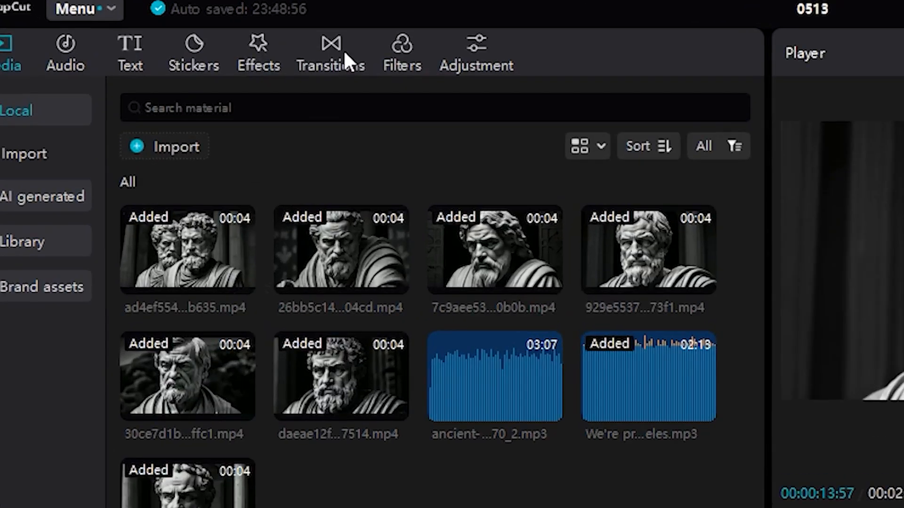
Search the transitions for "black fade" and apply the Black Fade transition at every cut between the motion clips
{"action": "left_click", "coordinate": [195, 37]}
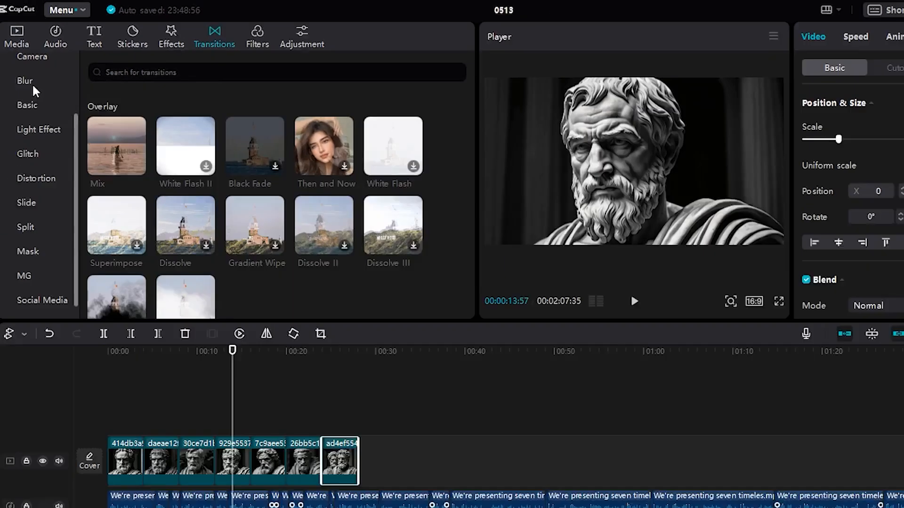
{"action": "scroll", "coordinate": [57, 140], "scroll_direction": "up", "scroll_amount": 2}
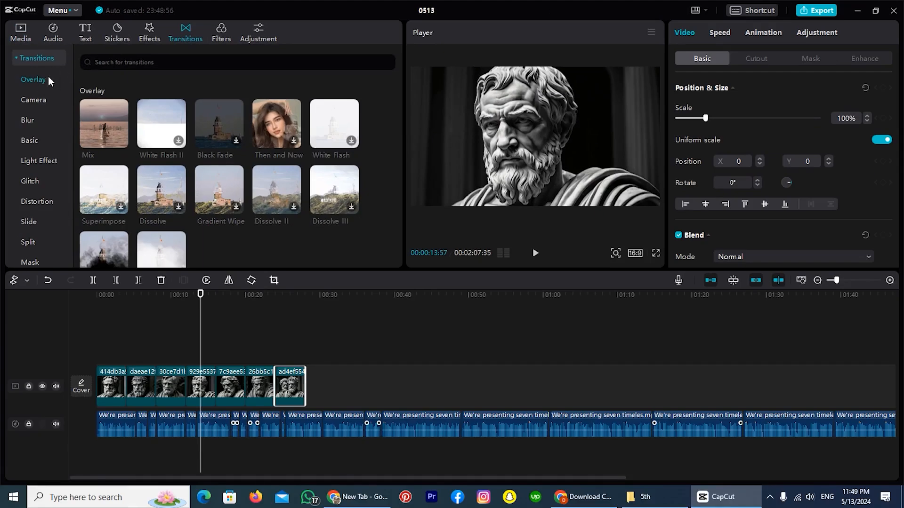
{"action": "scroll", "coordinate": [547, 270], "scroll_direction": "down", "scroll_amount": 4}
{"action": "scroll", "coordinate": [369, 171], "scroll_direction": "down", "scroll_amount": 10}
{"action": "scroll", "coordinate": [369, 170], "scroll_direction": "up", "scroll_amount": 15}
{"action": "left_click", "coordinate": [128, 62]}
{"action": "type", "text": "black fade"}
{"action": "key", "text": "Return"}
{"action": "left_click", "coordinate": [122, 135]}
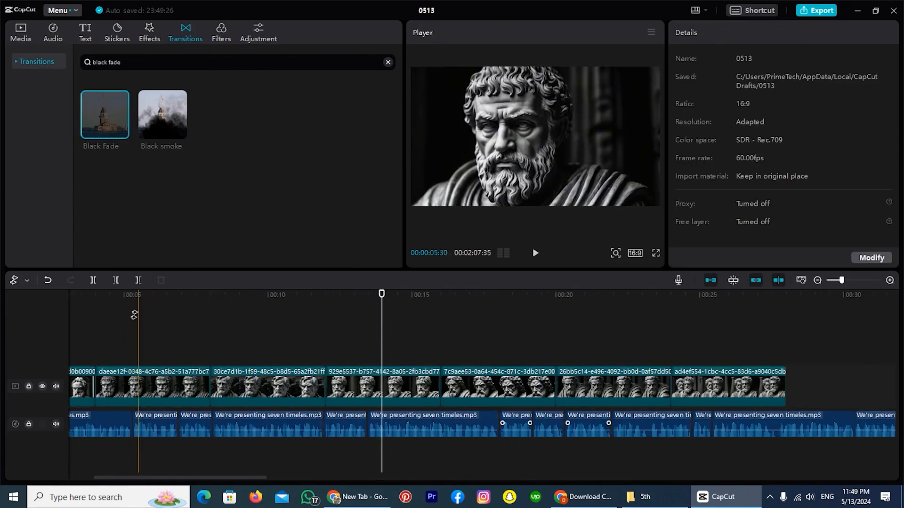
{"action": "left_click_drag", "start_coordinate": [105, 114], "coordinate": [211, 386]}
{"action": "left_click", "coordinate": [868, 258]}
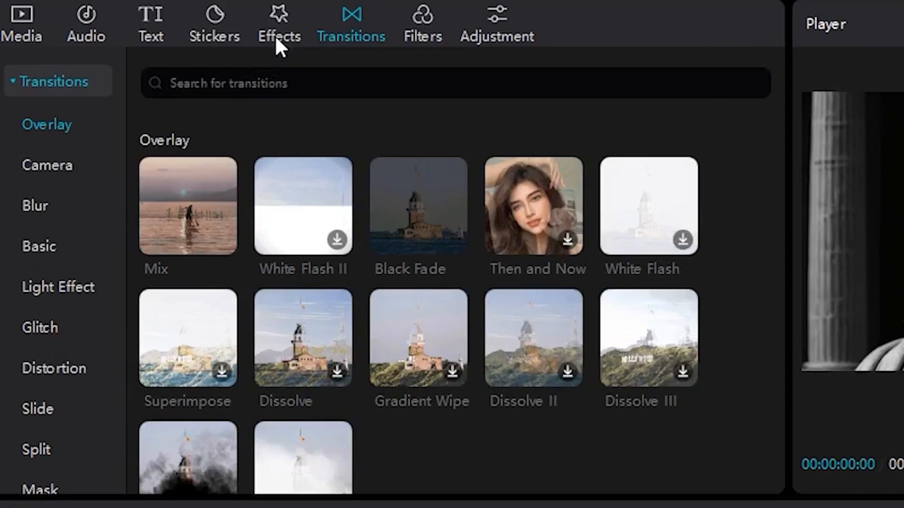
Add the Retro video effect Noise 2 over the full length of the motion clips and set its speed to about 33
{"action": "left_click", "coordinate": [267, 18]}
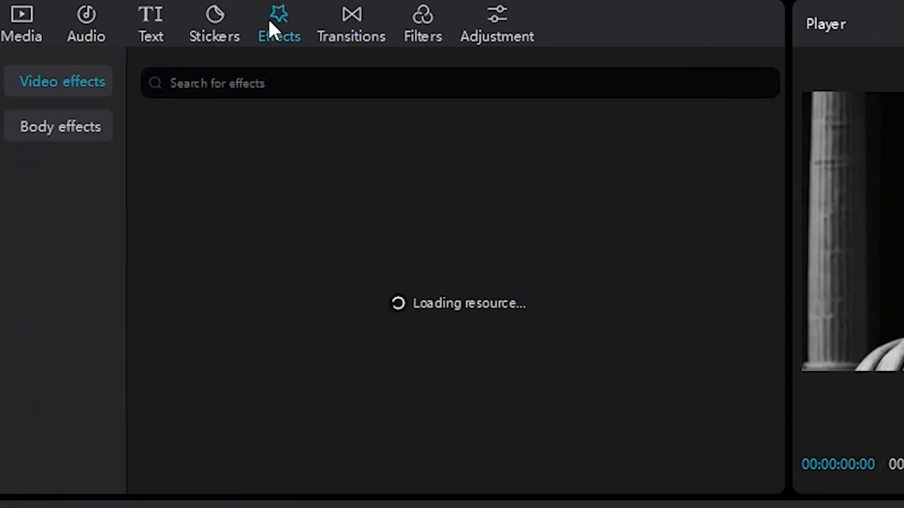
{"action": "left_click", "coordinate": [69, 83]}
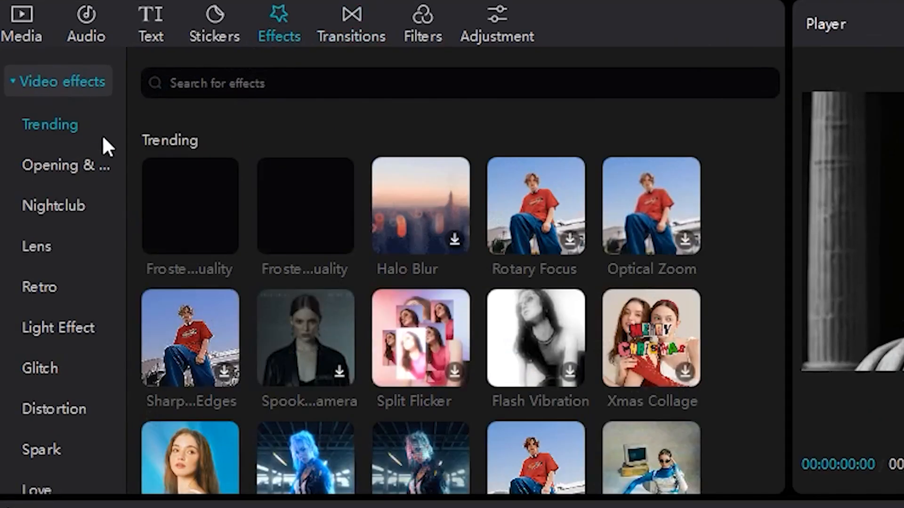
{"action": "left_click", "coordinate": [52, 288]}
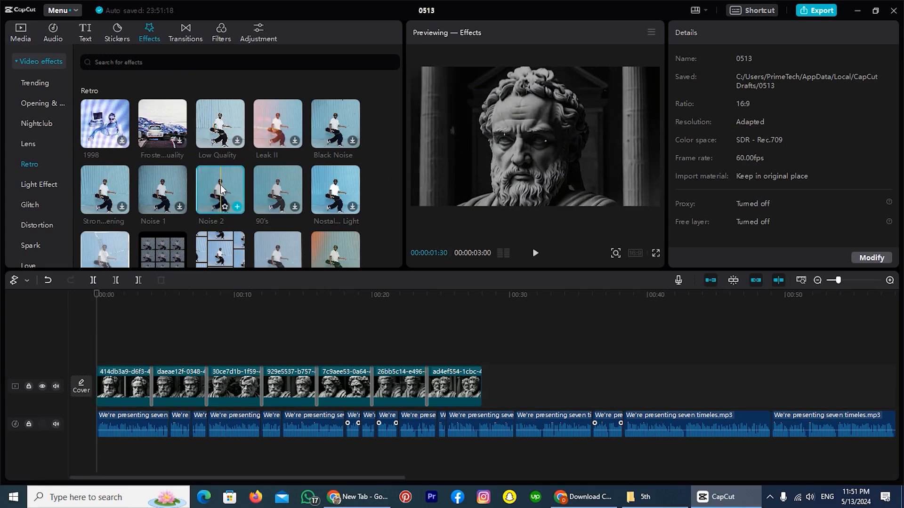
{"action": "left_click_drag", "start_coordinate": [223, 193], "coordinate": [480, 358]}
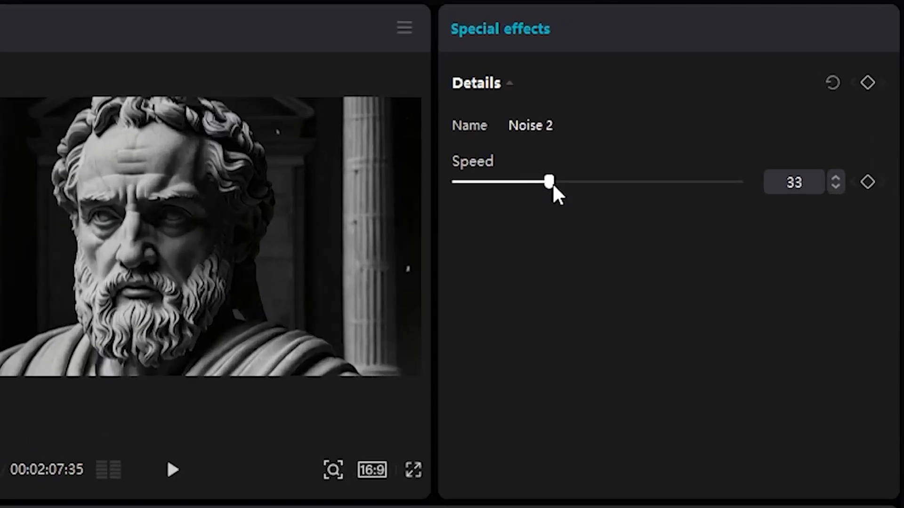
{"action": "left_click_drag", "start_coordinate": [538, 183], "coordinate": [541, 183]}
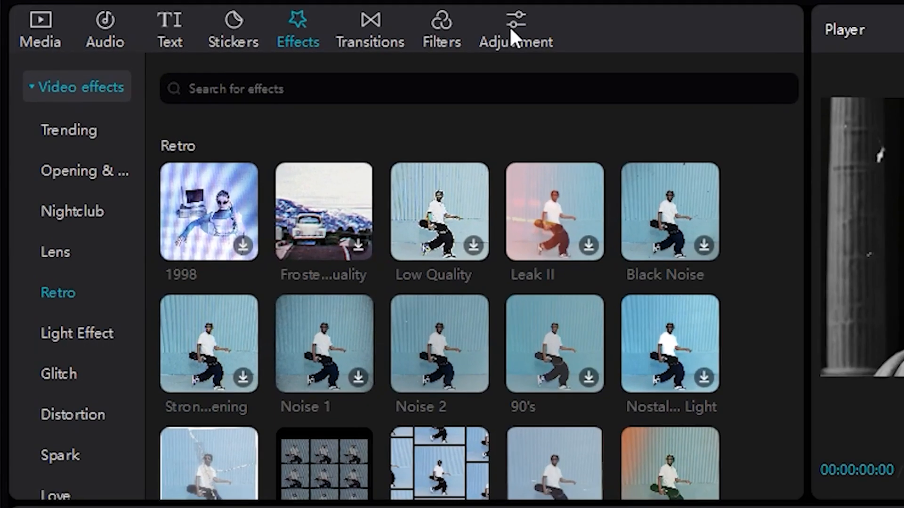
Add a custom adjustment layer above the Noise 2 effect and extend it to the end of the motion clips
{"action": "left_click", "coordinate": [256, 33]}
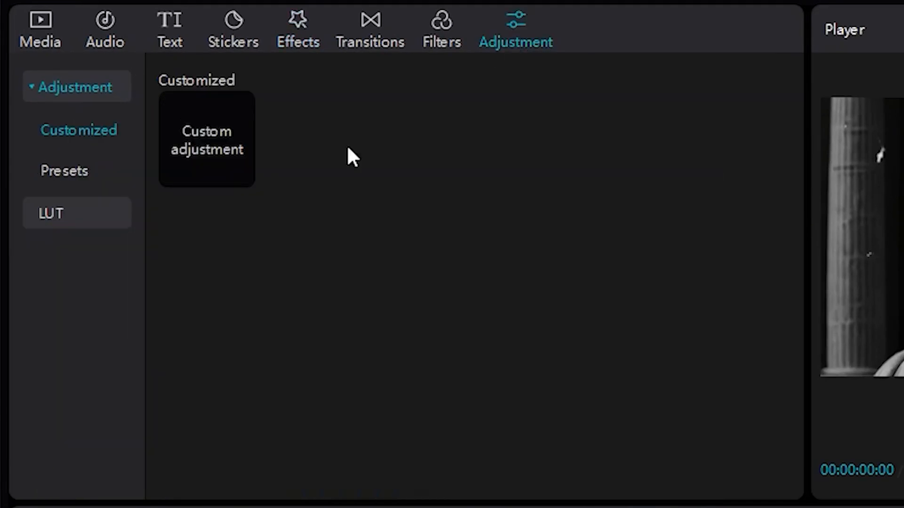
{"action": "left_click", "coordinate": [240, 173]}
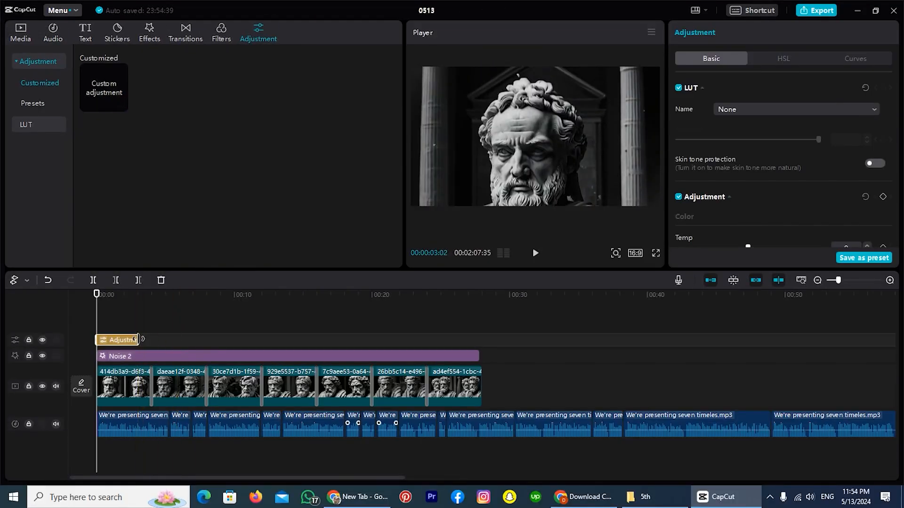
{"action": "left_click_drag", "start_coordinate": [139, 338], "coordinate": [478, 338]}
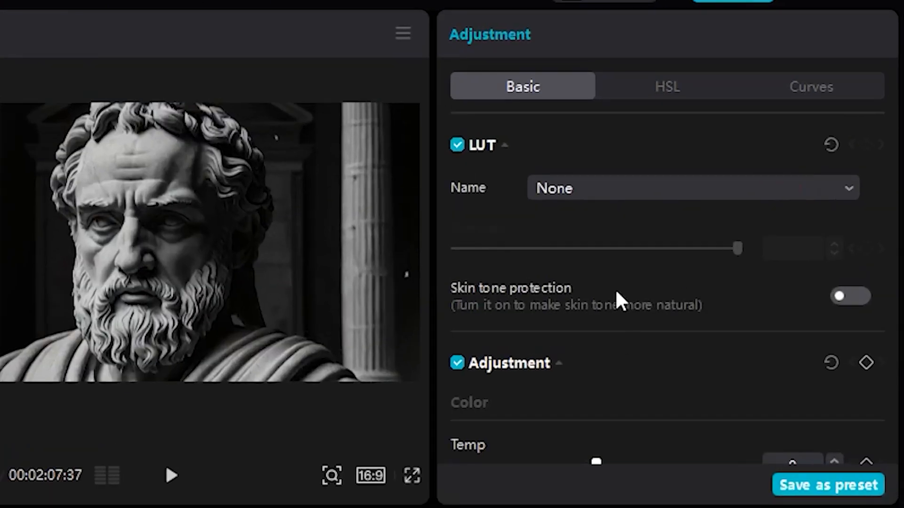
Set the adjustment layer's vignette to 30 and its brightness to -4
{"action": "scroll", "coordinate": [616, 294], "scroll_direction": "down", "scroll_amount": 15}
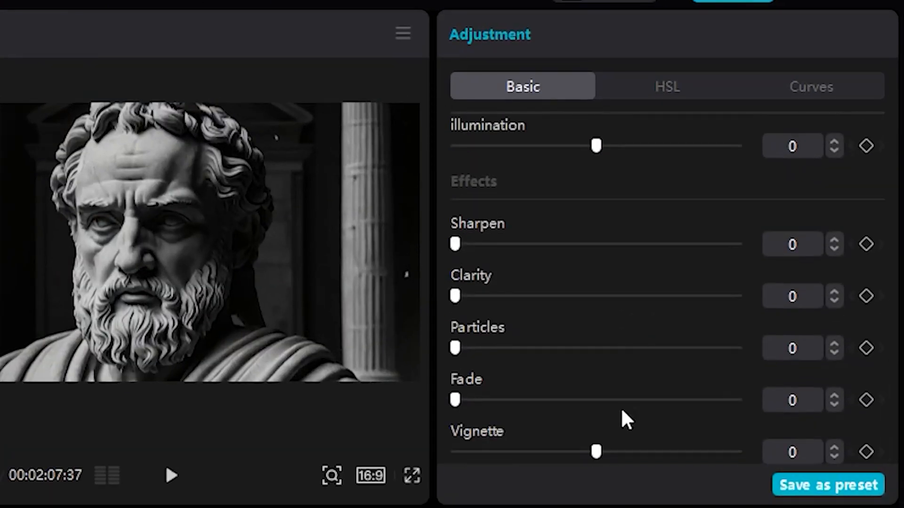
{"action": "left_click_drag", "start_coordinate": [595, 452], "coordinate": [678, 455]}
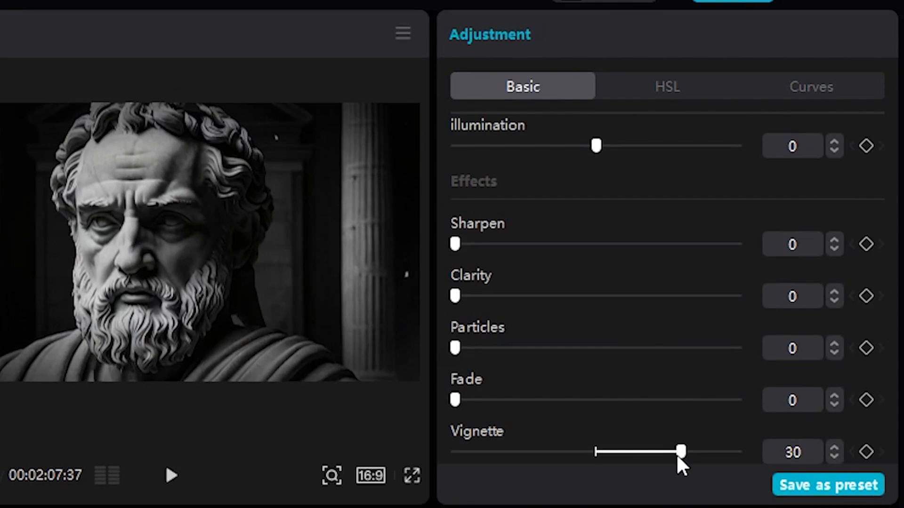
{"action": "scroll", "coordinate": [662, 402], "scroll_direction": "up", "scroll_amount": 10}
{"action": "scroll", "coordinate": [659, 394], "scroll_direction": "up", "scroll_amount": 5}
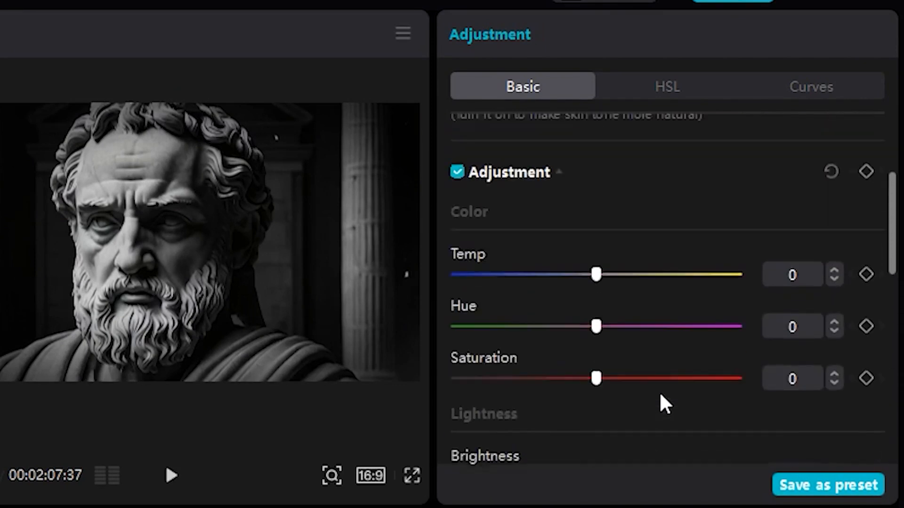
{"action": "scroll", "coordinate": [654, 401], "scroll_direction": "down", "scroll_amount": 1}
{"action": "scroll", "coordinate": [626, 443], "scroll_direction": "down", "scroll_amount": 2}
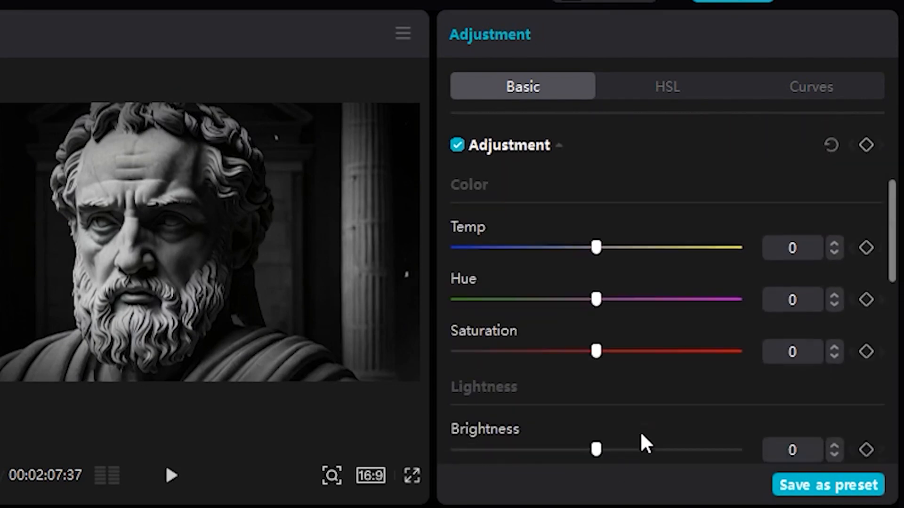
{"action": "left_click_drag", "start_coordinate": [595, 407], "coordinate": [586, 407]}
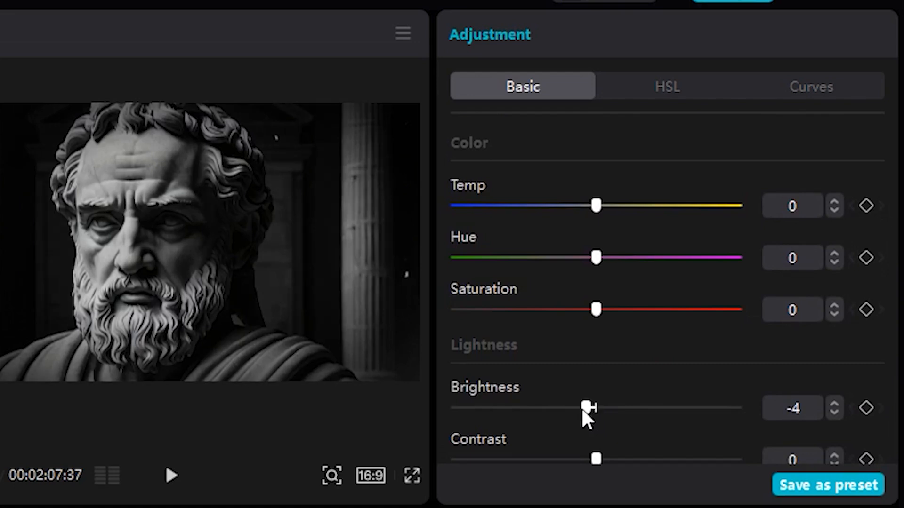
{"action": "scroll", "coordinate": [593, 349], "scroll_direction": "up", "scroll_amount": 3}
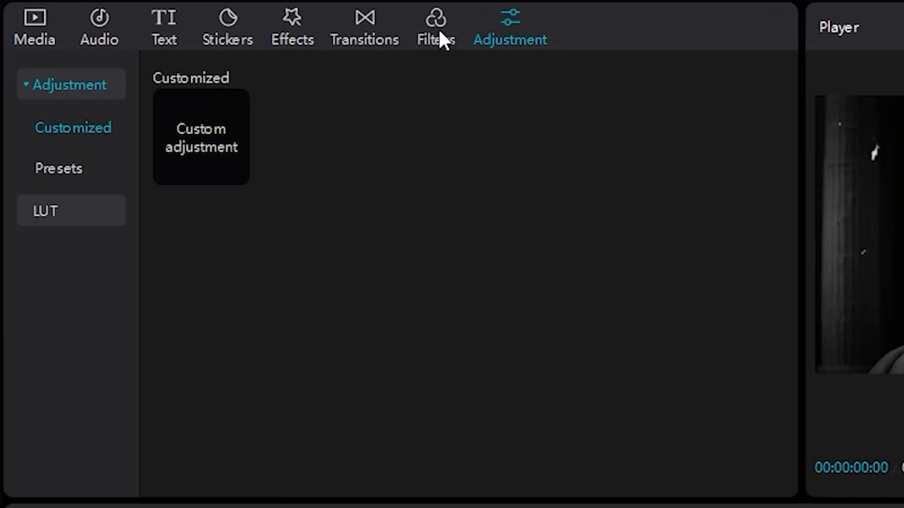
Search the filters for "black forest" and download the Black Forest filter
{"action": "left_click", "coordinate": [439, 28]}
{"action": "left_click", "coordinate": [285, 86]}
{"action": "type", "text": "black"}
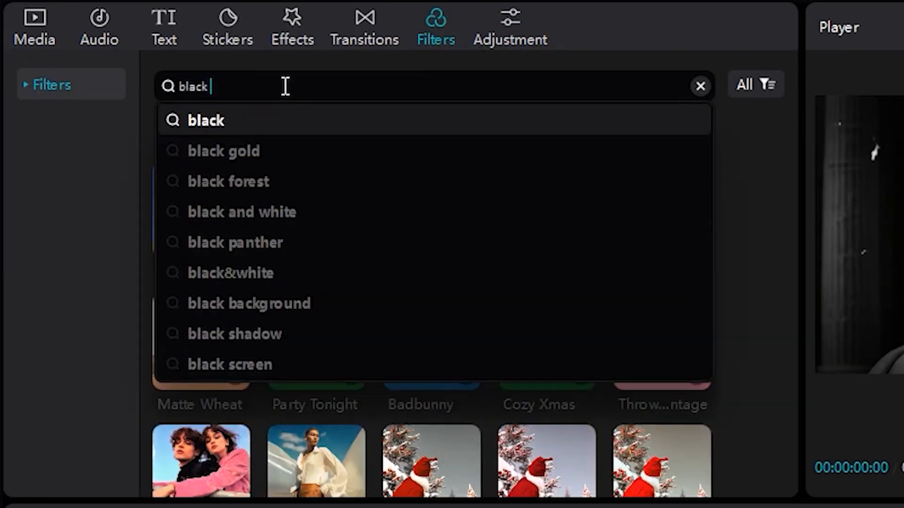
{"action": "type", "text": " forest"}
{"action": "key", "text": "Return"}
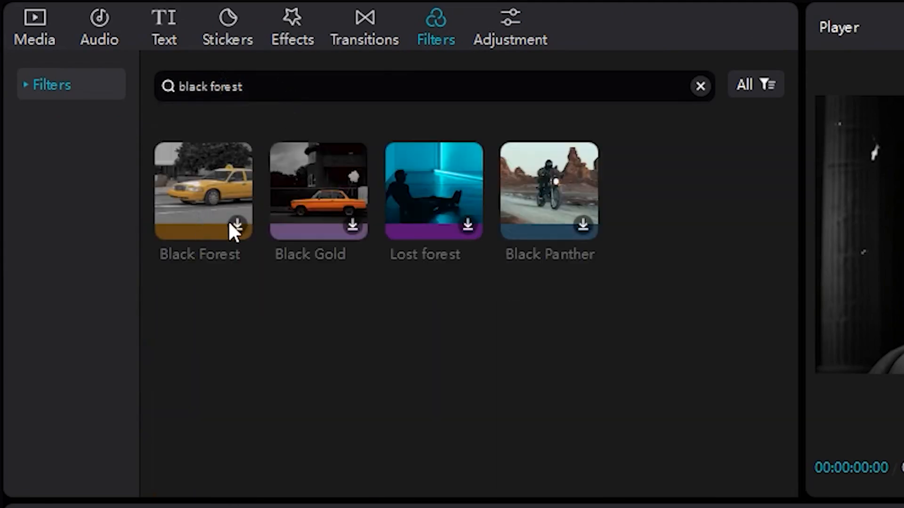
{"action": "left_click", "coordinate": [237, 227]}
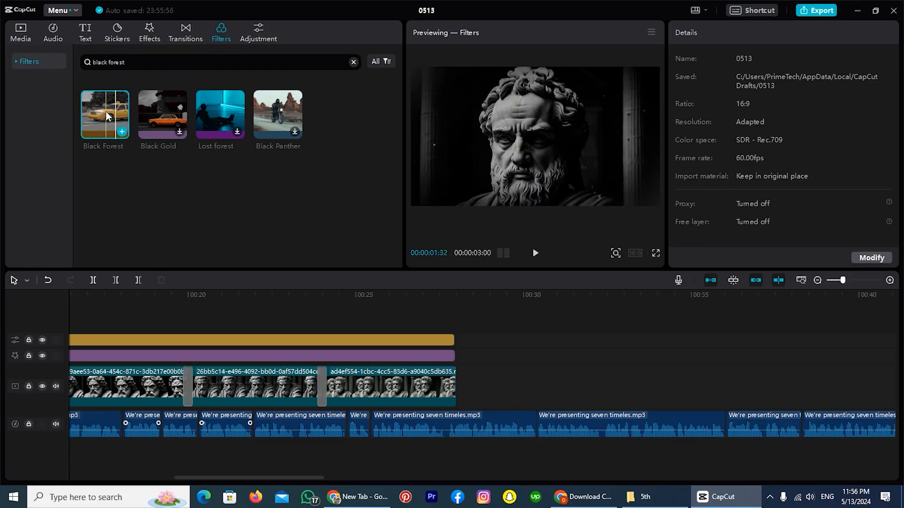
Lay the Black Forest filter over the full length of the motion clips and set its strength to 50
{"action": "left_click_drag", "start_coordinate": [105, 112], "coordinate": [63, 326]}
{"action": "scroll", "coordinate": [390, 331], "scroll_direction": "down", "scroll_amount": 3}
{"action": "left_click_drag", "start_coordinate": [438, 332], "coordinate": [632, 328]}
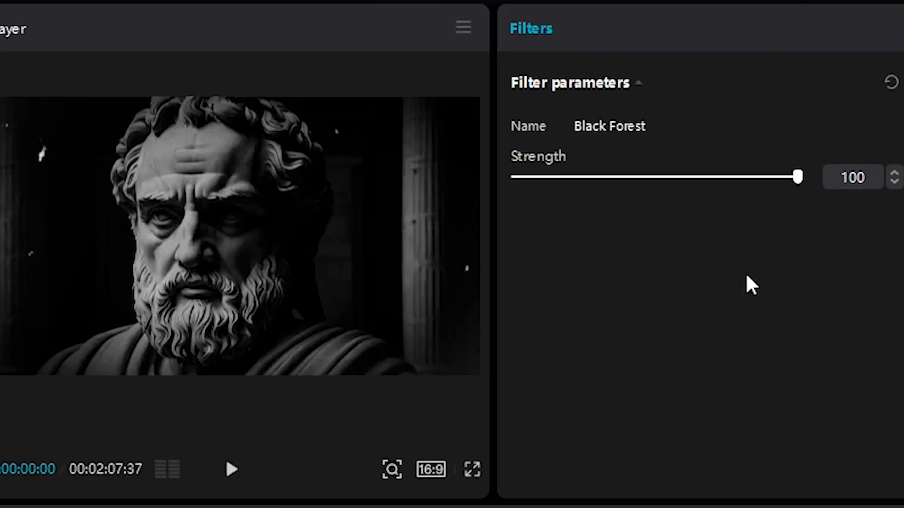
{"action": "left_click_drag", "start_coordinate": [797, 178], "coordinate": [656, 202]}
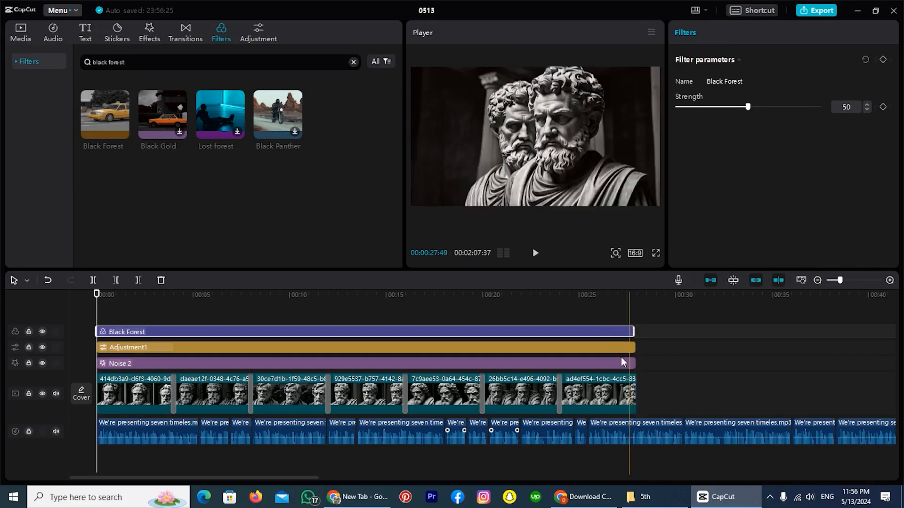
Combine all motion clips with the Black Forest filter, adjustment and Noise 2 layers into one compound clip
{"action": "left_click_drag", "start_coordinate": [687, 319], "coordinate": [113, 400]}
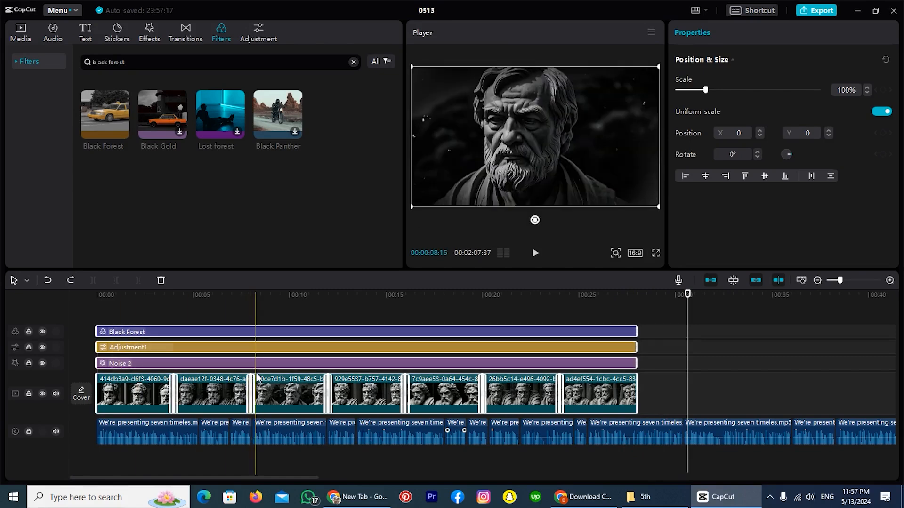
{"action": "right_click", "coordinate": [259, 370]}
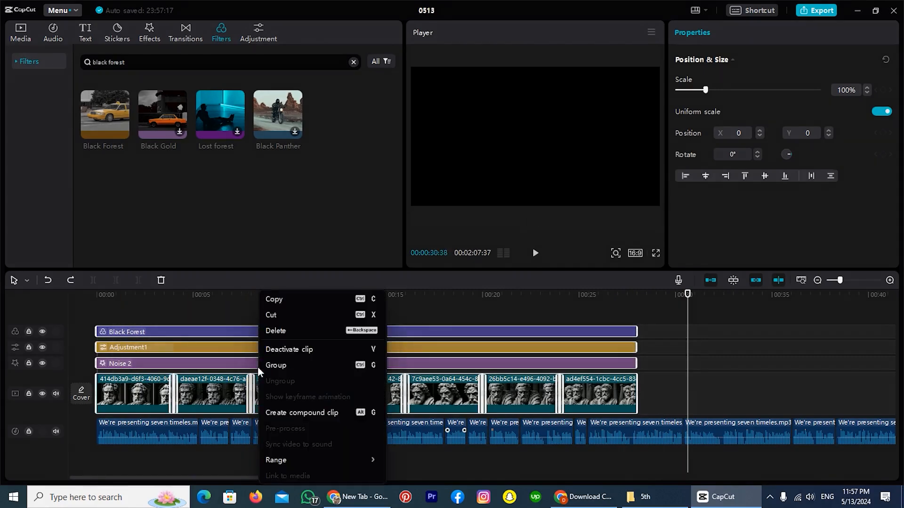
{"action": "left_click", "coordinate": [322, 413]}
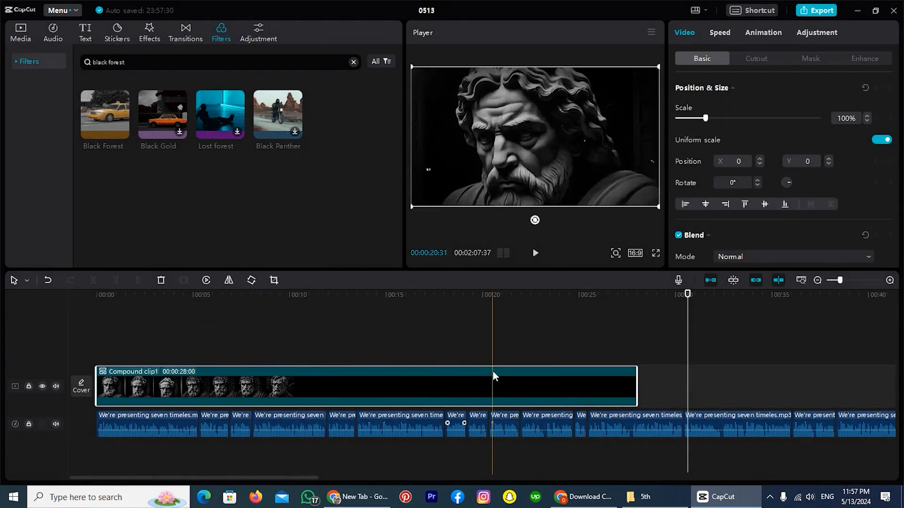
Duplicate the compound clip and place the copy directly after the original on the main video track
{"action": "scroll", "coordinate": [449, 344], "scroll_direction": "down", "scroll_amount": 5}
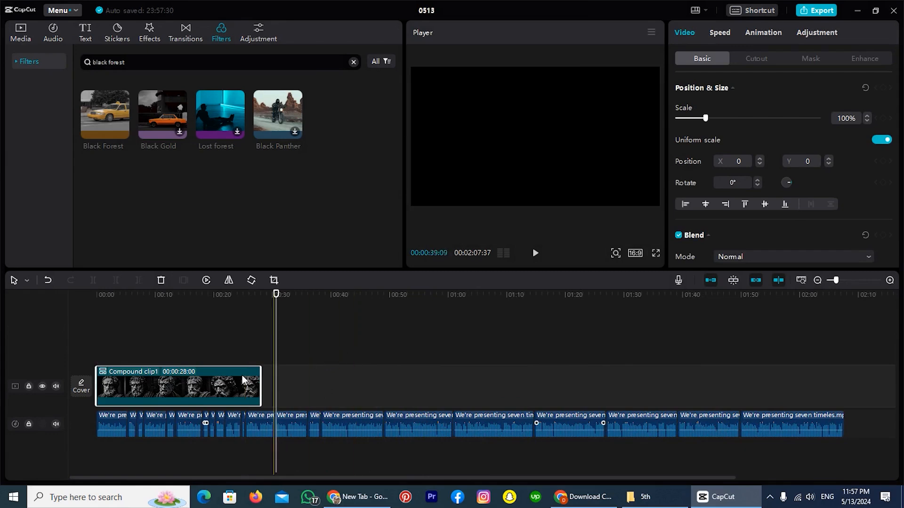
{"action": "right_click", "coordinate": [196, 383]}
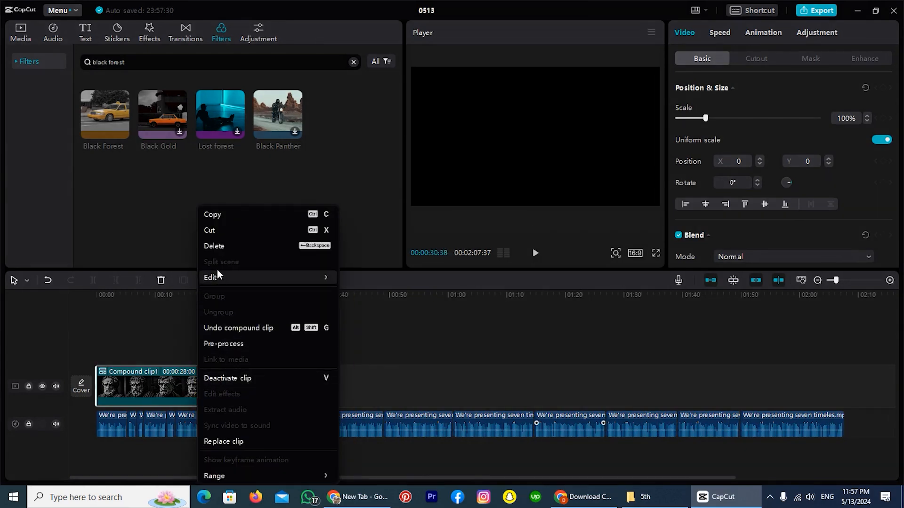
{"action": "left_click", "coordinate": [295, 371]}
{"action": "right_click", "coordinate": [298, 373]}
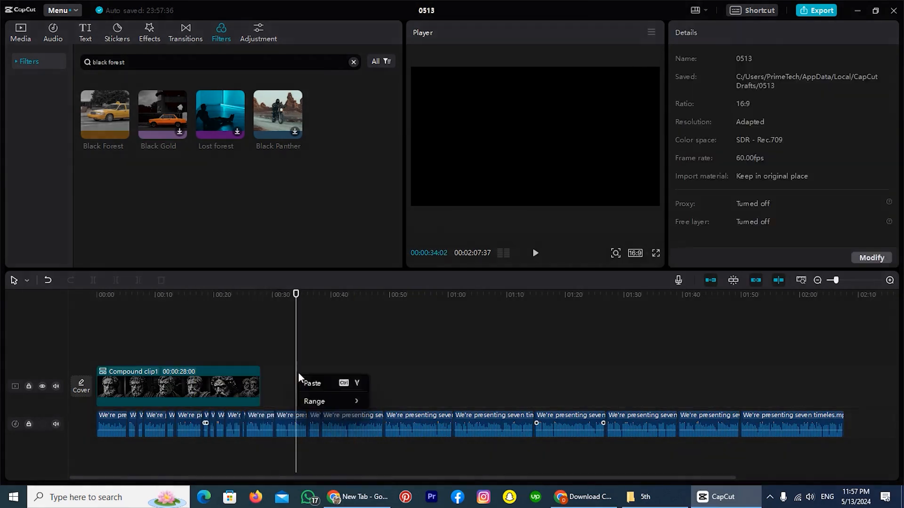
{"action": "left_click", "coordinate": [312, 383]}
{"action": "left_click", "coordinate": [480, 330]}
{"action": "left_click", "coordinate": [625, 329]}
{"action": "left_click", "coordinate": [215, 330]}
{"action": "scroll", "coordinate": [489, 367], "scroll_direction": "down", "scroll_amount": 1}
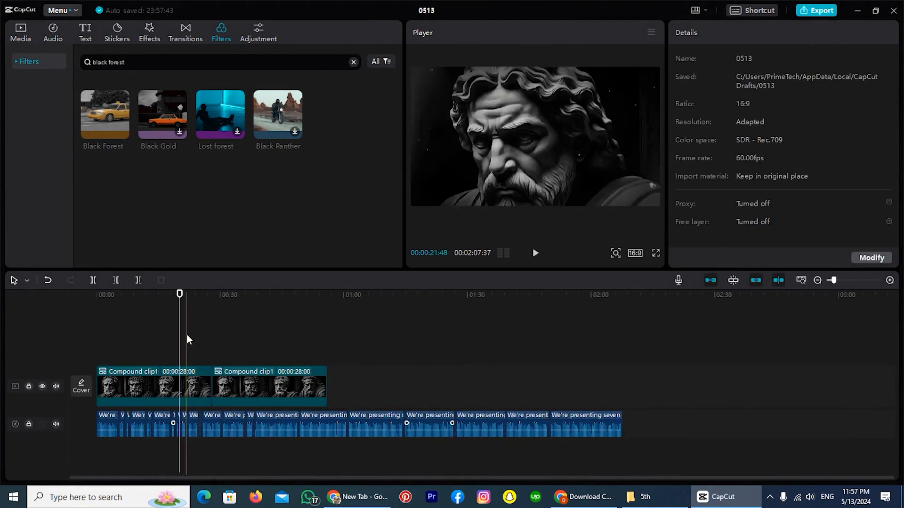
Copy both compound clips together and paste the pair directly behind them on the main track
{"action": "left_click_drag", "start_coordinate": [186, 337], "coordinate": [248, 382]}
{"action": "right_click", "coordinate": [235, 383]}
{"action": "left_click", "coordinate": [254, 214]}
{"action": "left_click", "coordinate": [329, 295]}
{"action": "key", "text": "ctrl+v"}
{"action": "left_click_drag", "start_coordinate": [408, 344], "coordinate": [406, 384]}
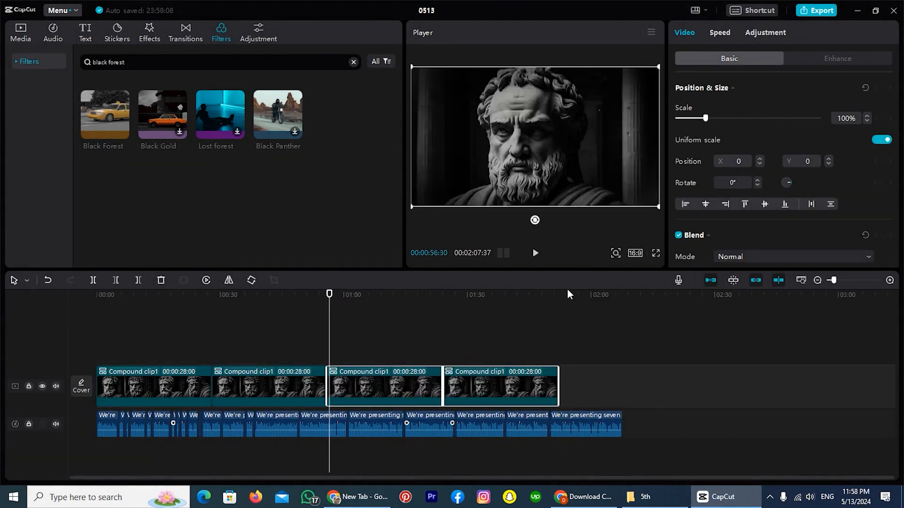
Append another pasted compound clip copy, split it at the end of the voiceover and delete the excess
{"action": "left_click", "coordinate": [560, 295]}
{"action": "key", "text": "ctrl+v"}
{"action": "left_click_drag", "start_coordinate": [585, 345], "coordinate": [585, 387]}
{"action": "key", "text": "b"}
{"action": "left_click", "coordinate": [621, 388]}
{"action": "key", "text": "Delete"}
Add the Black Fade transition between the compound clips, set its duration to 0.3 s and apply it to all cuts
{"action": "left_click", "coordinate": [186, 33]}
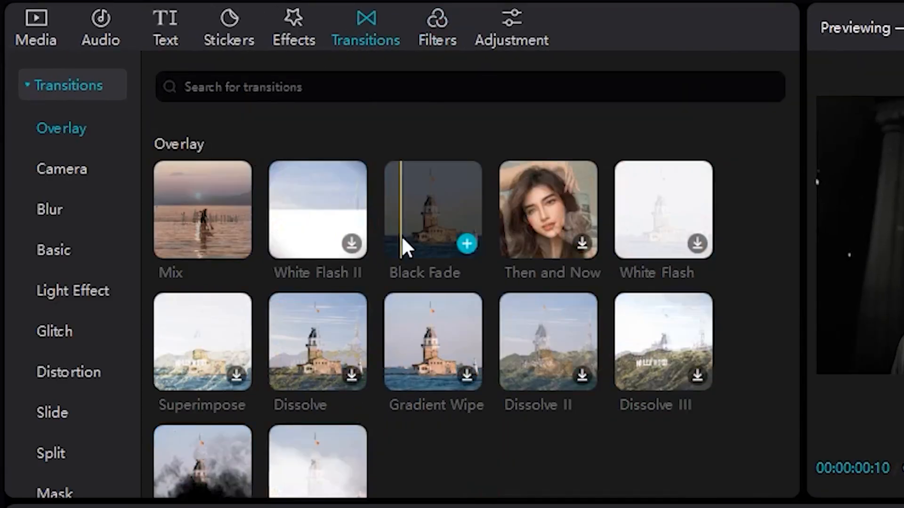
{"action": "mouse_move", "coordinate": [414, 227]}
{"action": "left_mouse_down"}
{"action": "mouse_move", "coordinate": [155, 334]}
{"action": "mouse_move", "coordinate": [149, 388]}
{"action": "left_mouse_up"}
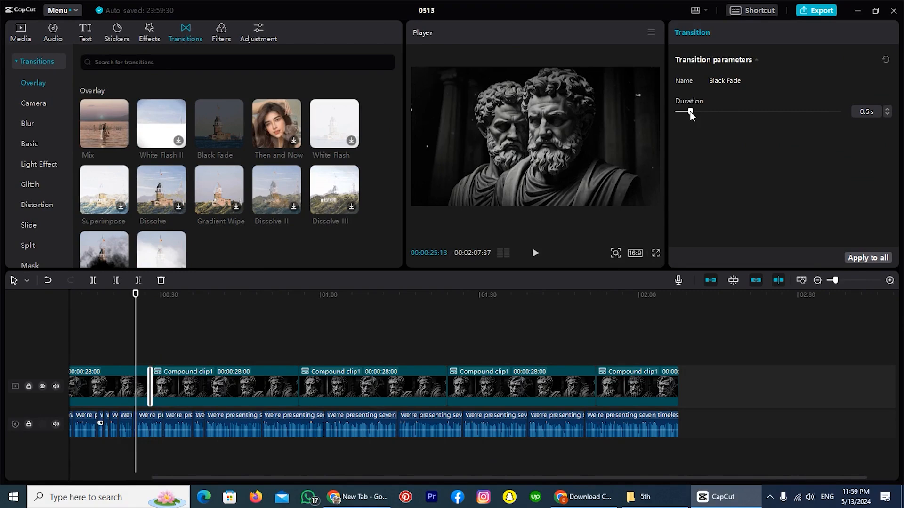
{"action": "left_click_drag", "start_coordinate": [686, 111], "coordinate": [682, 113]}
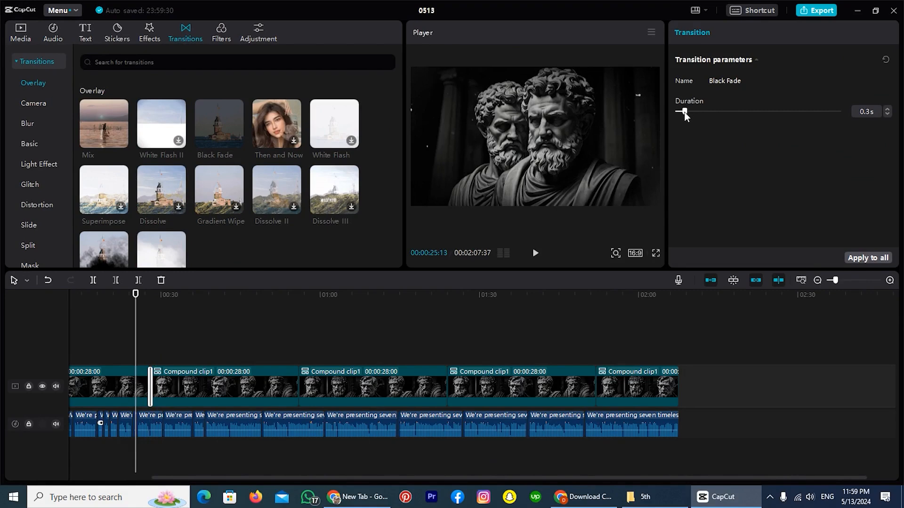
{"action": "left_click", "coordinate": [867, 258]}
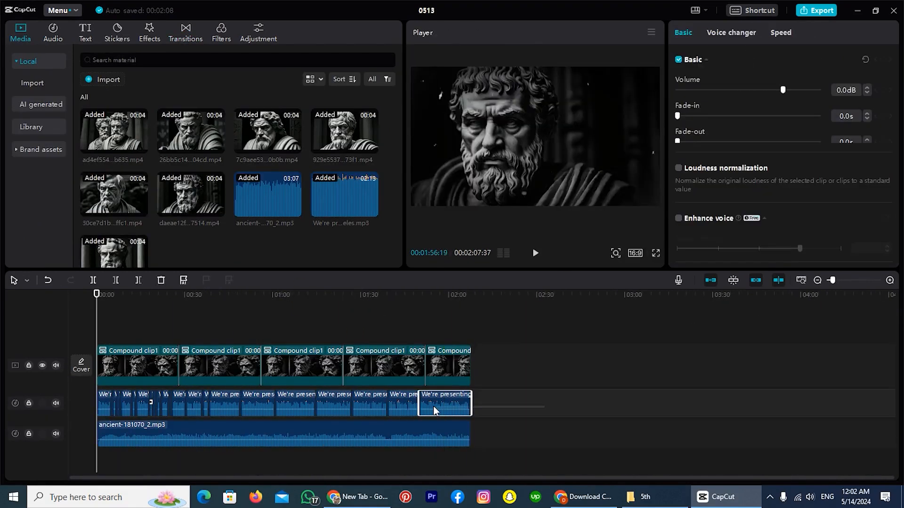
Raise all voiceover clips to 2.5 dB and lower the ancient-181070_2.mp3 music track to about -17 dB
{"action": "left_click_drag", "start_coordinate": [434, 407], "coordinate": [104, 408]}
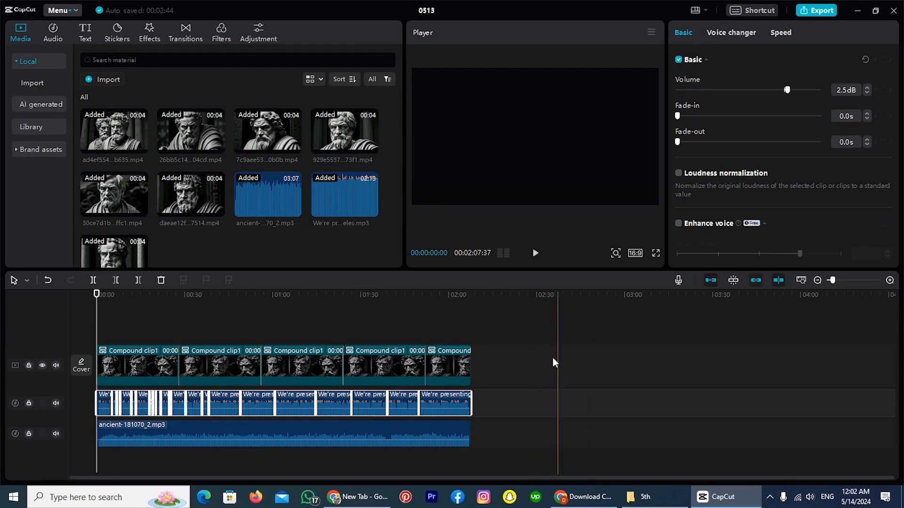
{"action": "left_click", "coordinate": [386, 434]}
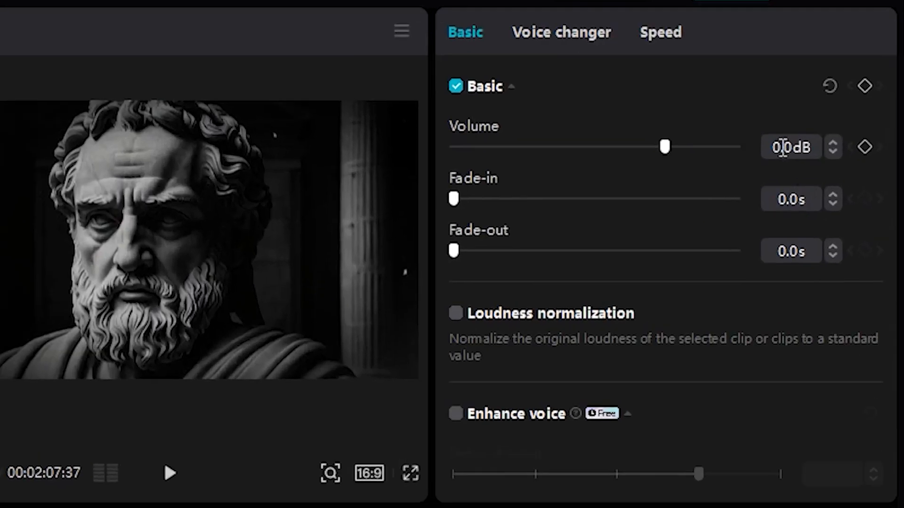
{"action": "left_click_drag", "start_coordinate": [782, 89], "coordinate": [769, 93]}
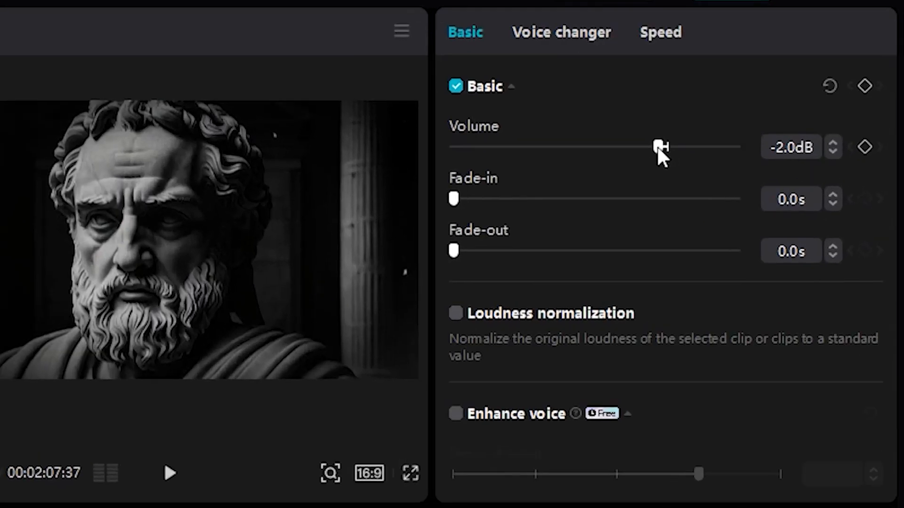
{"action": "left_click_drag", "start_coordinate": [657, 148], "coordinate": [626, 150]}
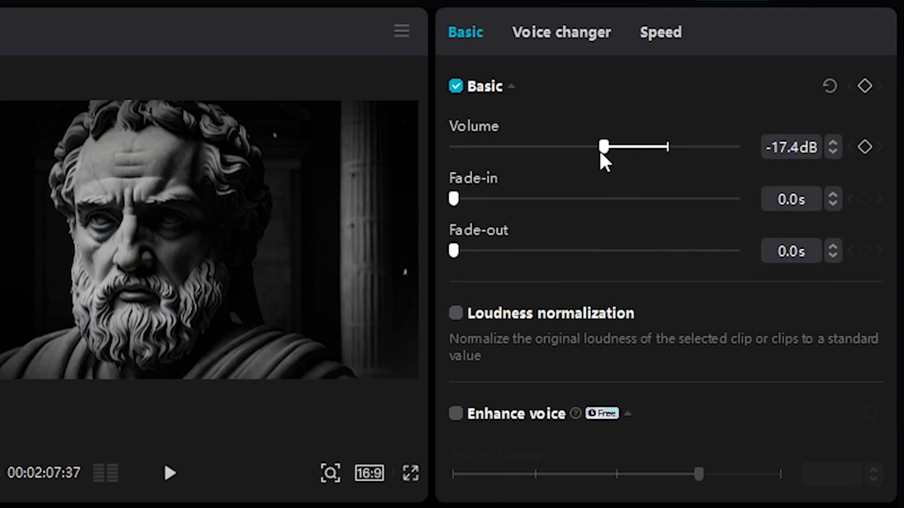
{"action": "left_click_drag", "start_coordinate": [600, 153], "coordinate": [603, 154]}
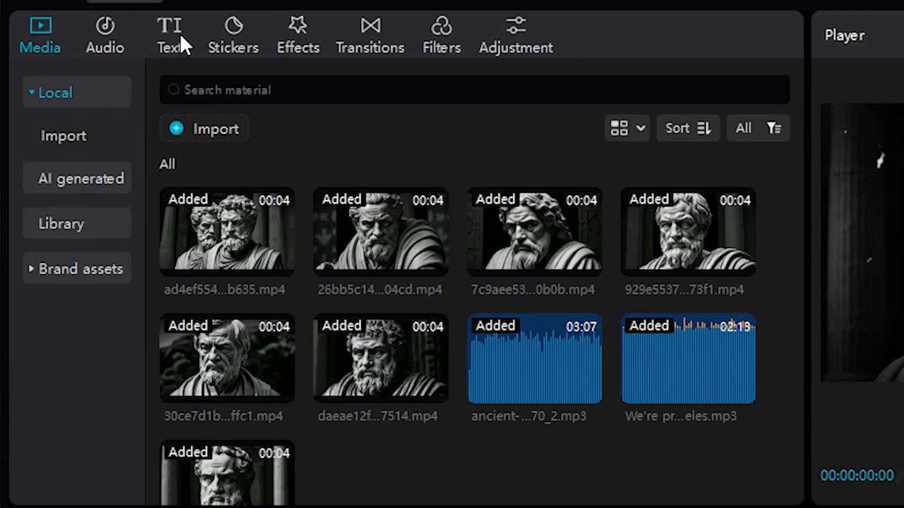
Generate auto captions from the voiceover with the language set to English
{"action": "left_click", "coordinate": [90, 33]}
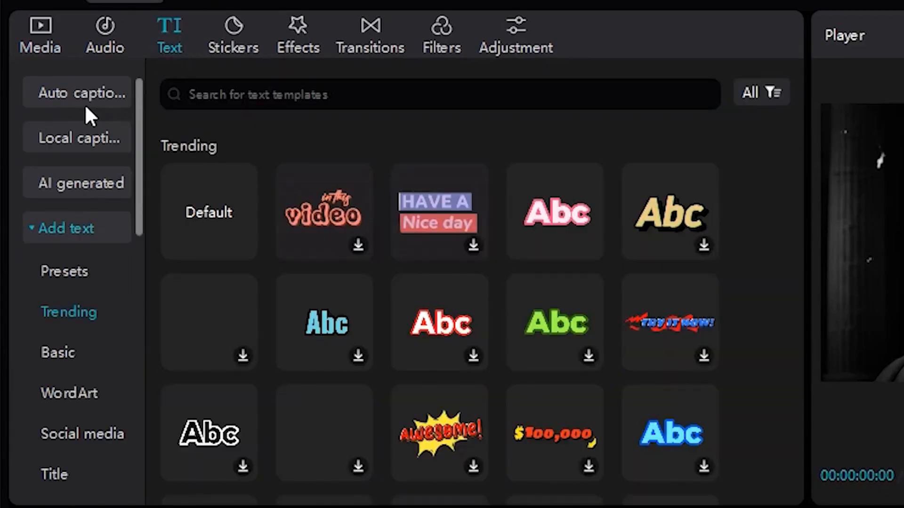
{"action": "left_click", "coordinate": [76, 95]}
{"action": "left_click", "coordinate": [496, 314]}
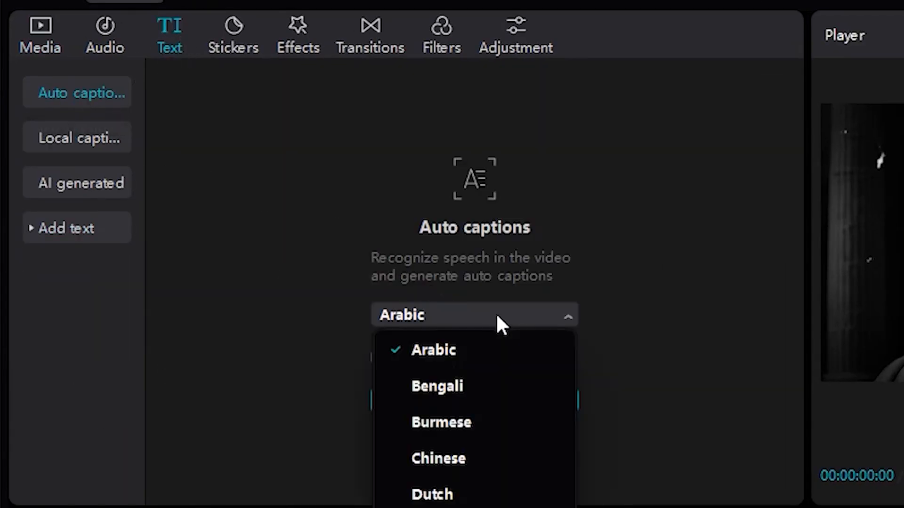
{"action": "scroll", "coordinate": [469, 423], "scroll_direction": "down", "scroll_amount": 4}
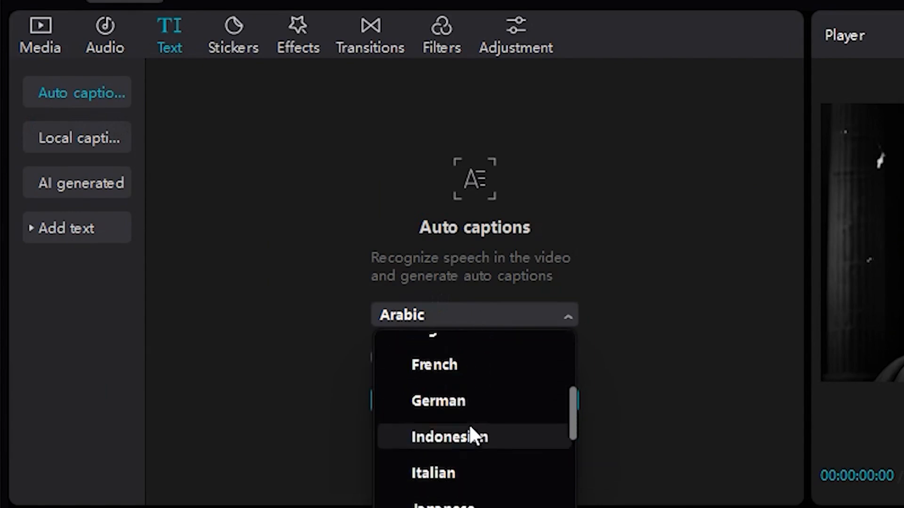
{"action": "scroll", "coordinate": [466, 407], "scroll_direction": "up", "scroll_amount": 1}
{"action": "left_click", "coordinate": [462, 354]}
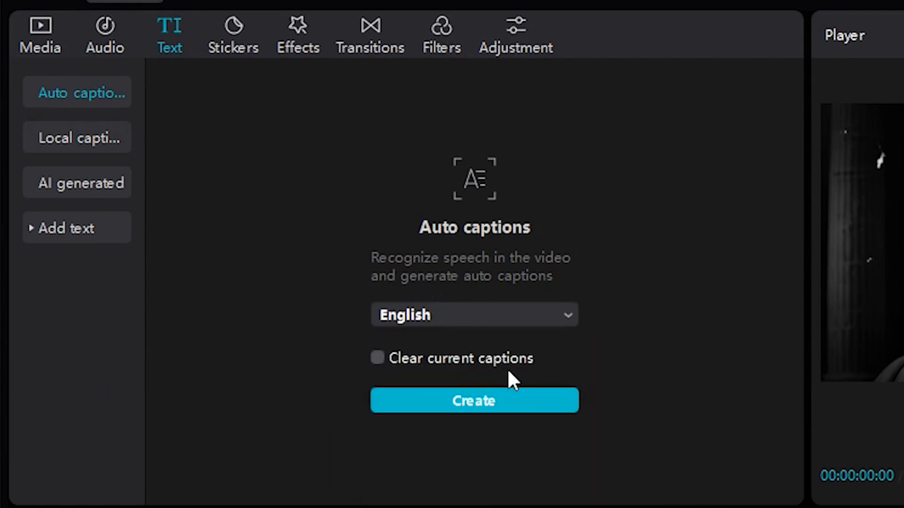
{"action": "left_click", "coordinate": [491, 399]}
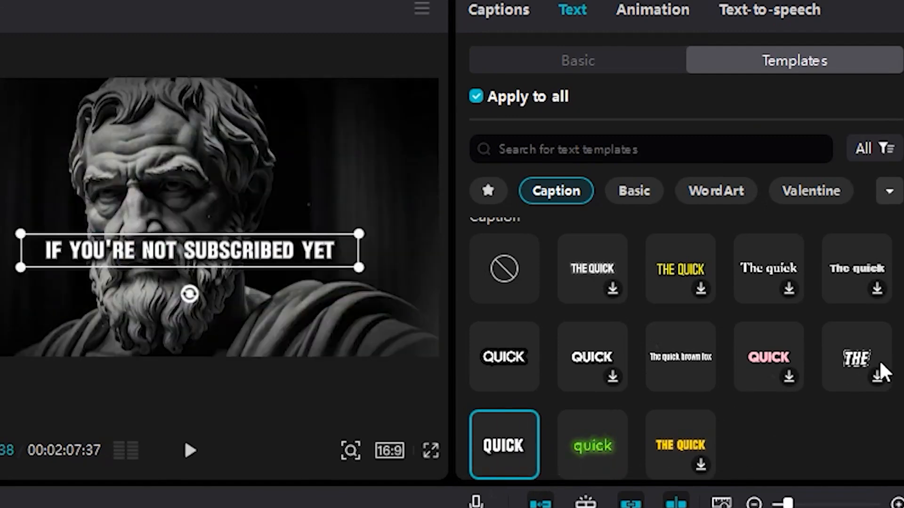
Search the caption fonts for "monserat", clear the search and set all captions to the Flexible font
{"action": "left_click", "coordinate": [586, 60]}
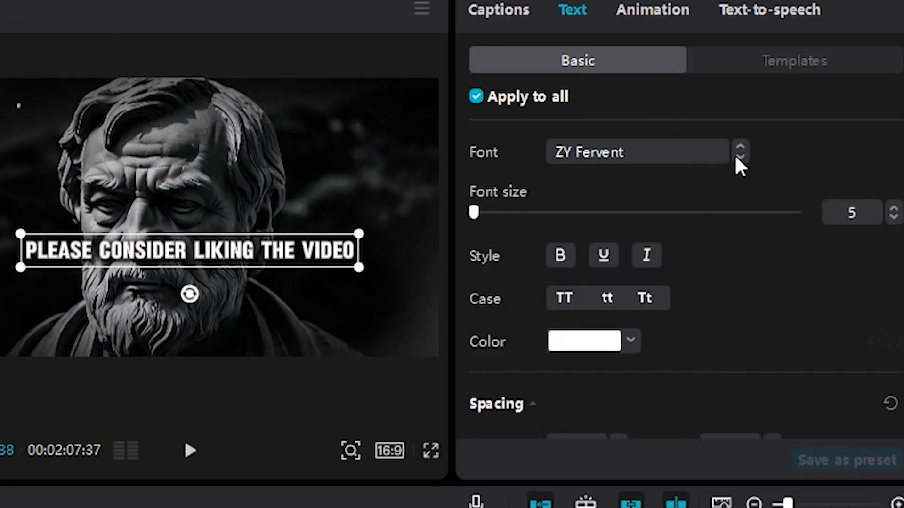
{"action": "left_click", "coordinate": [673, 154]}
{"action": "left_click", "coordinate": [618, 84]}
{"action": "type", "text": "monser"}
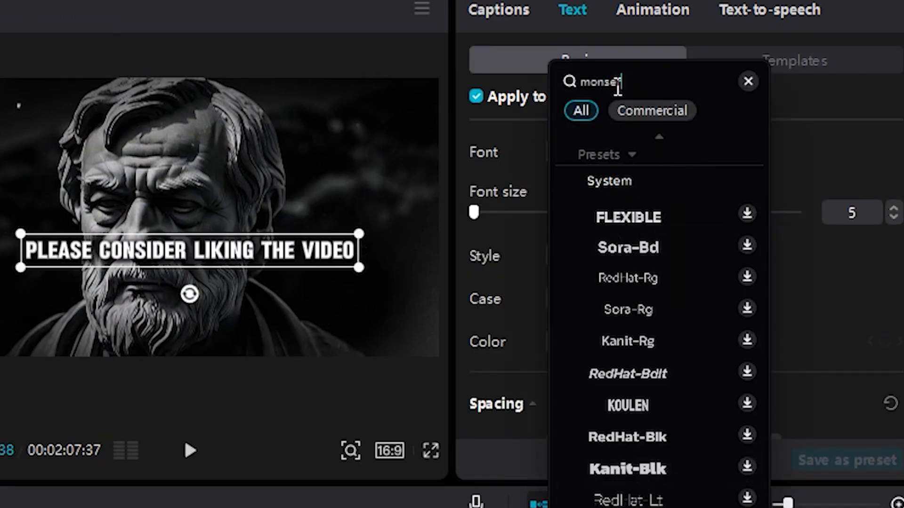
{"action": "type", "text": "at"}
{"action": "left_click", "coordinate": [749, 81]}
{"action": "left_click", "coordinate": [707, 282]}
{"action": "left_click", "coordinate": [599, 344]}
{"action": "left_click", "coordinate": [707, 452]}
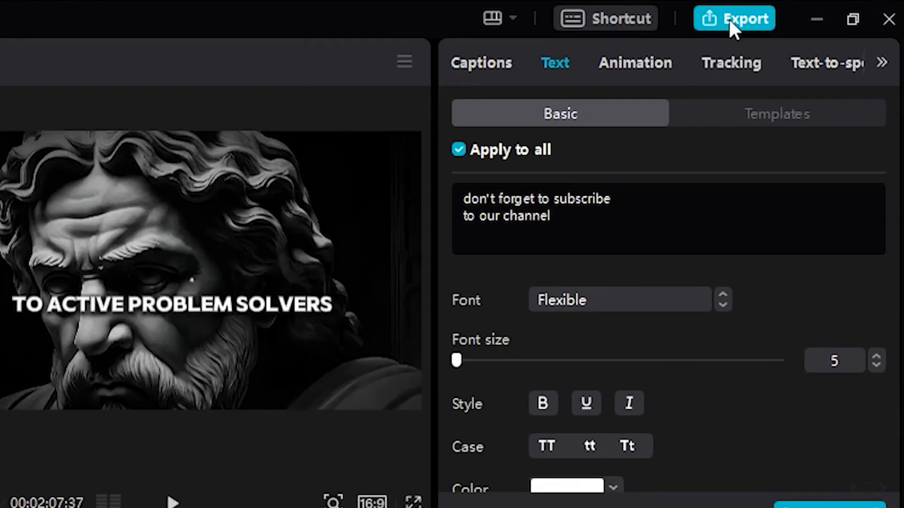
Export the video titled "top 10 leeson" as a 1080P H.264 mp4 at 60fps with the recommended bit rate
{"action": "left_click", "coordinate": [728, 18]}
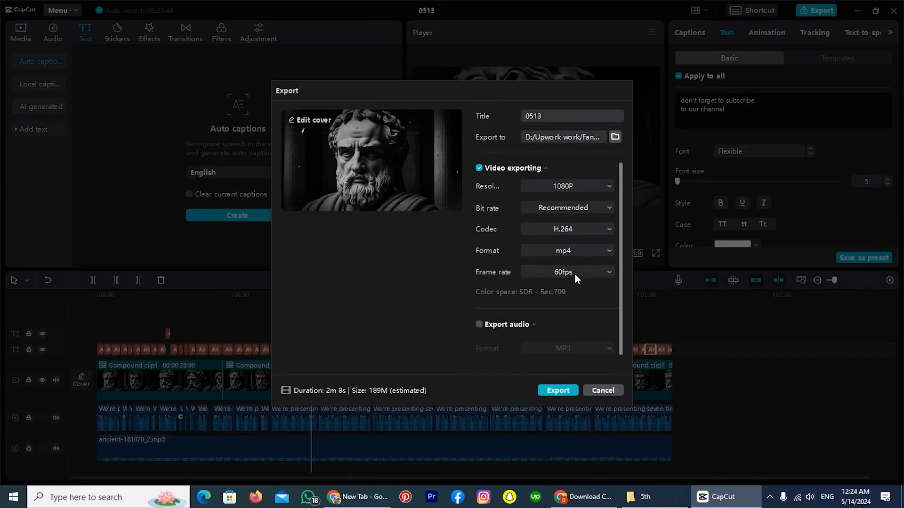
{"action": "left_click", "coordinate": [575, 274]}
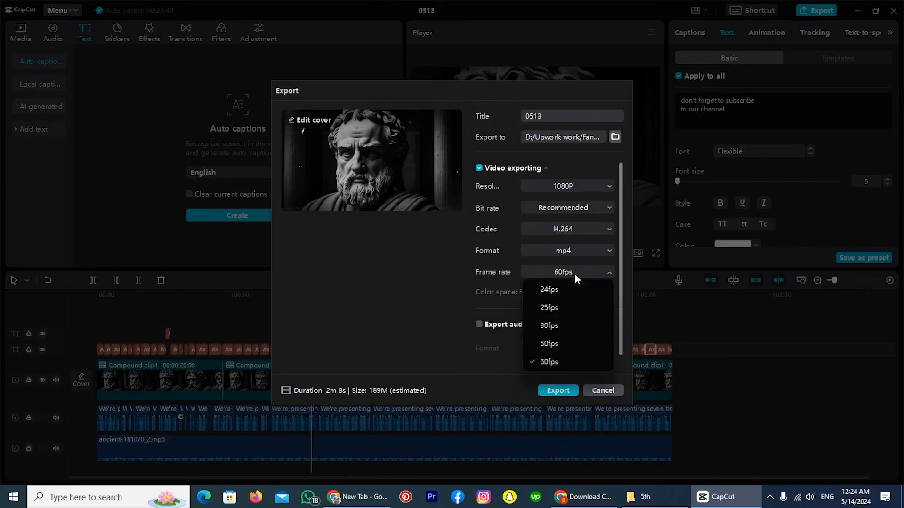
{"action": "left_click", "coordinate": [580, 263]}
{"action": "left_click", "coordinate": [588, 188]}
{"action": "left_click", "coordinate": [589, 189]}
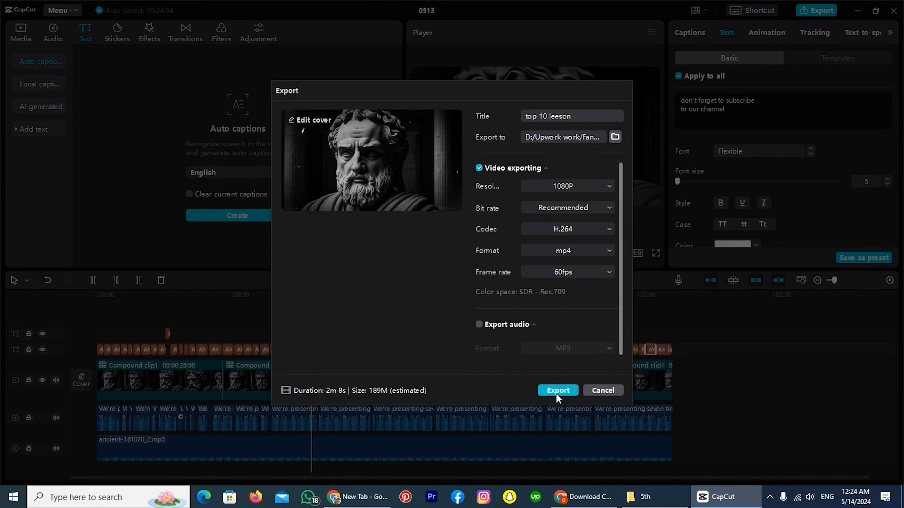
{"action": "left_click", "coordinate": [556, 391]}
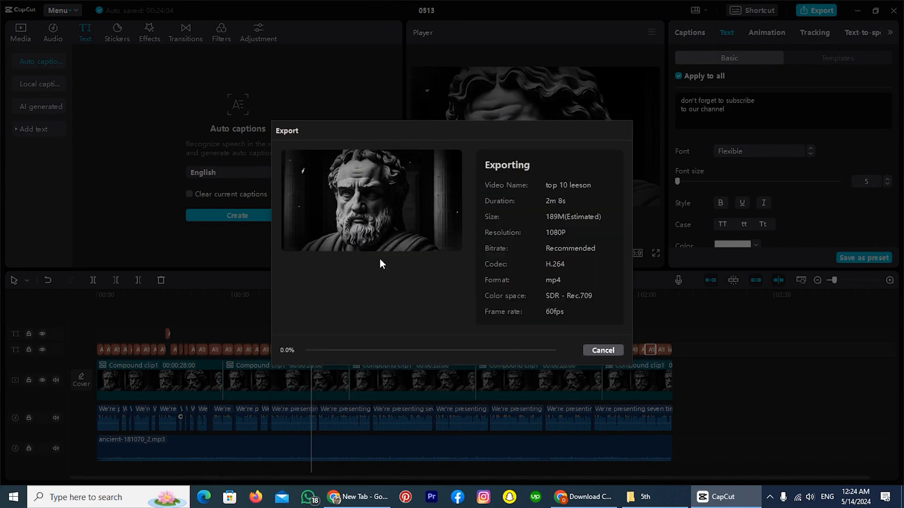